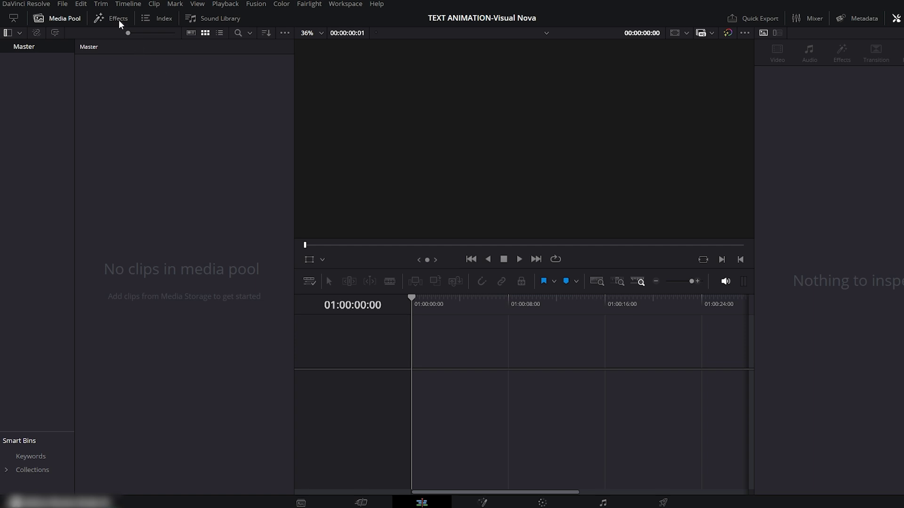
- Drop a Text+ title onto Timeline 1 and open it in Fusion with Template and MediaOut1 lined up in a single viewer
left_click(118, 18)
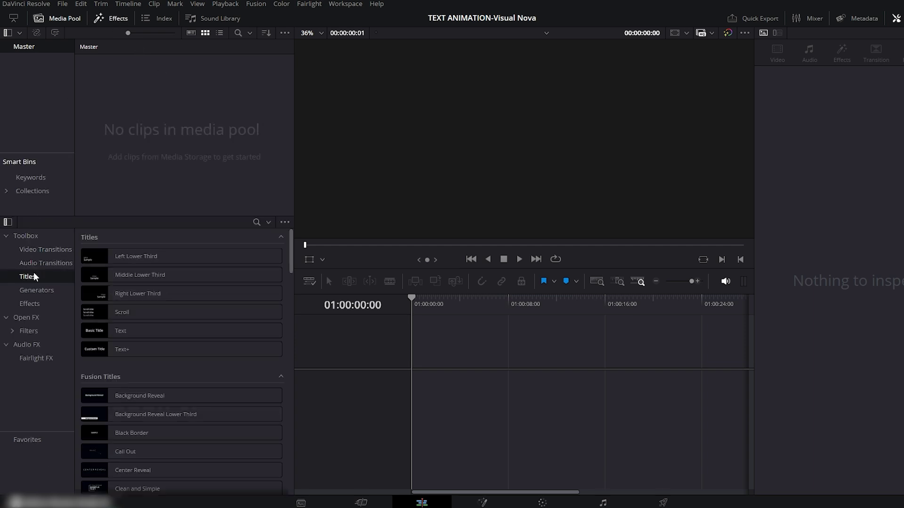
left_click_drag(113, 350, 415, 398)
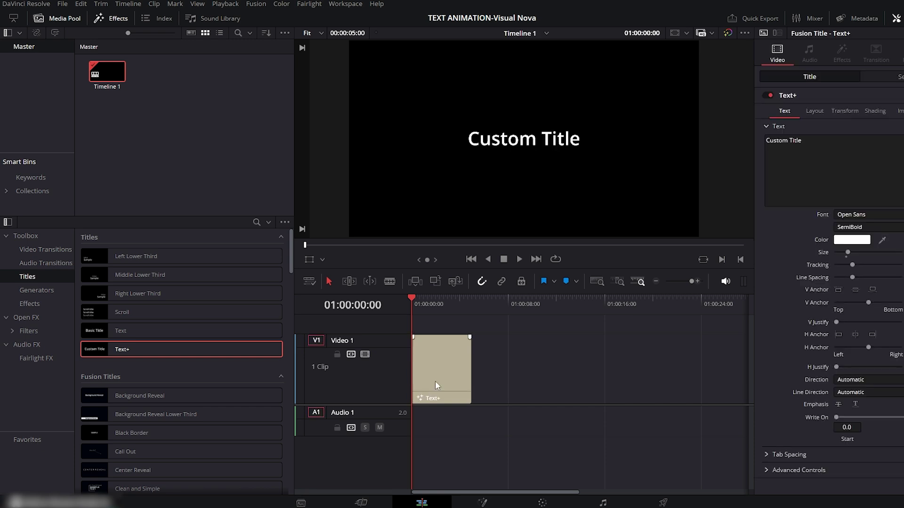
left_click(483, 502)
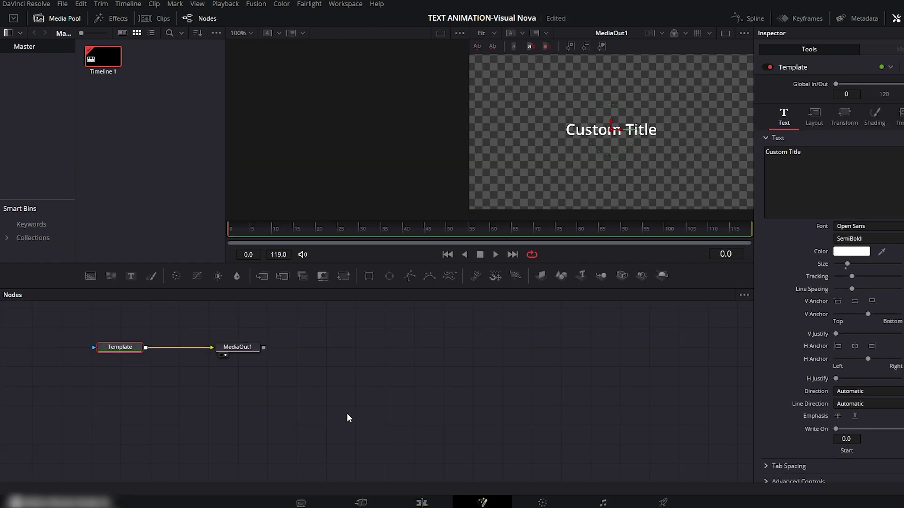
left_click_drag(247, 349, 549, 390)
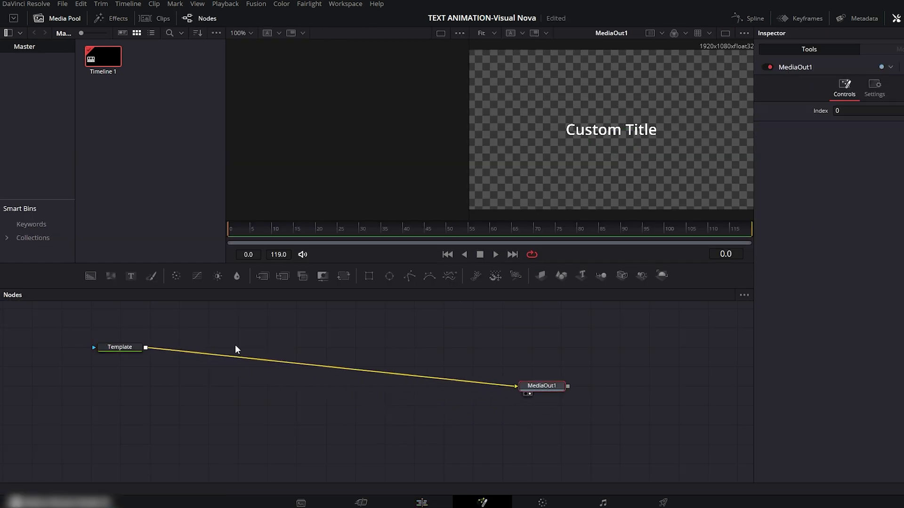
left_click_drag(129, 346, 243, 387)
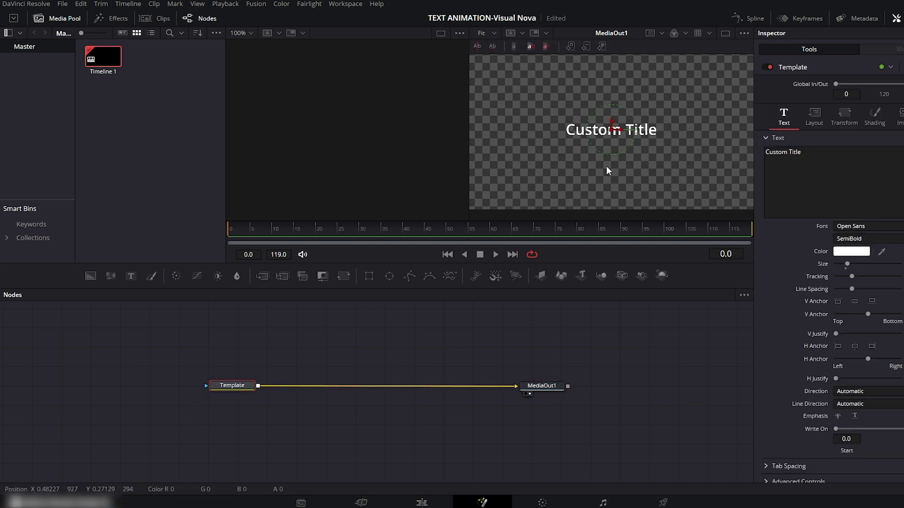
left_click(724, 32)
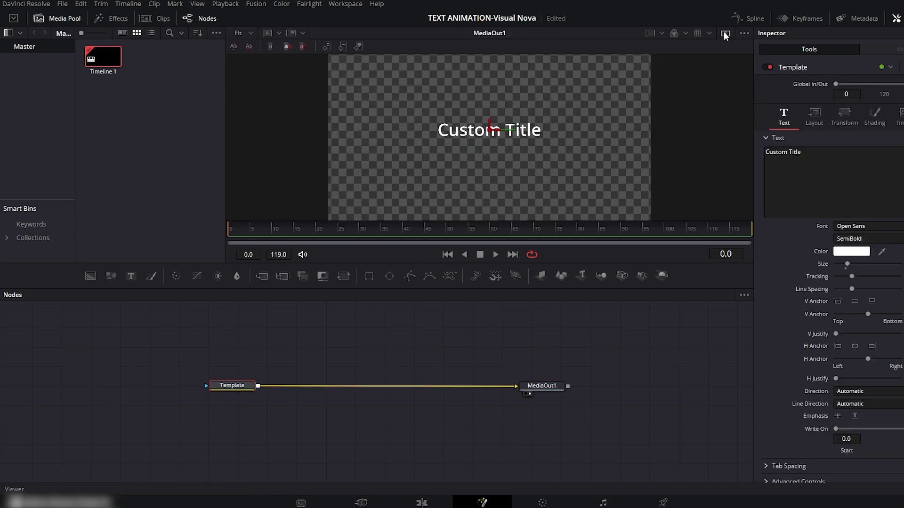
- Replace the 'Custom Title' text with 'POP UP'
left_click(810, 156)
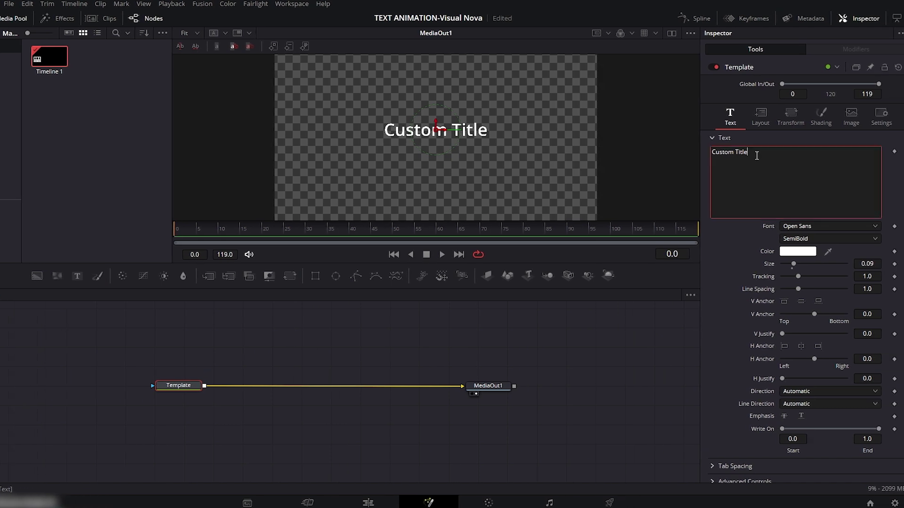
key("ctrl+shift+Left")
key("ctrl+shift+Left")
type("POP UP")
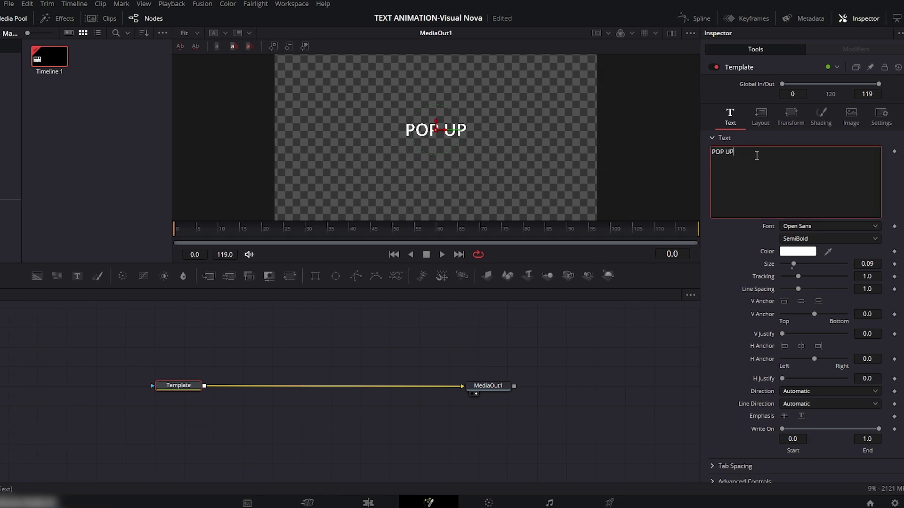
- Set the title font to Segoe Script
left_click(799, 228)
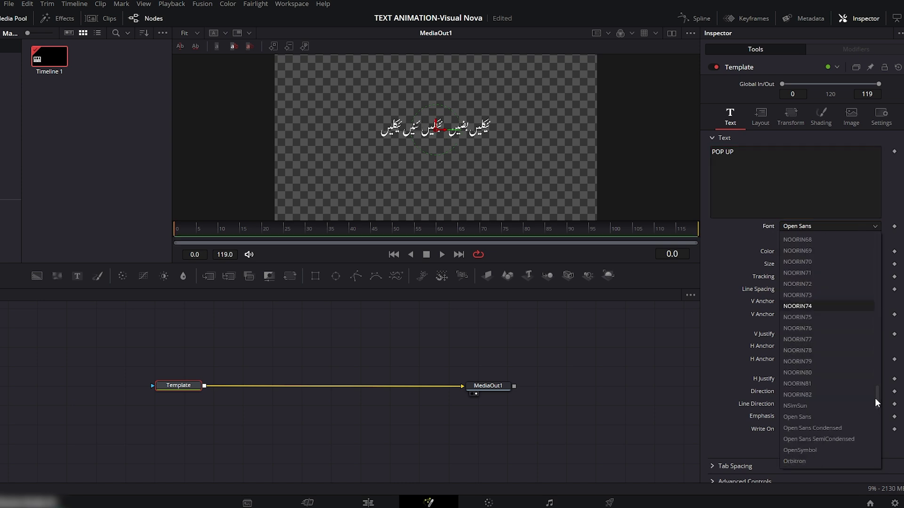
scroll(874, 397, "down", 7)
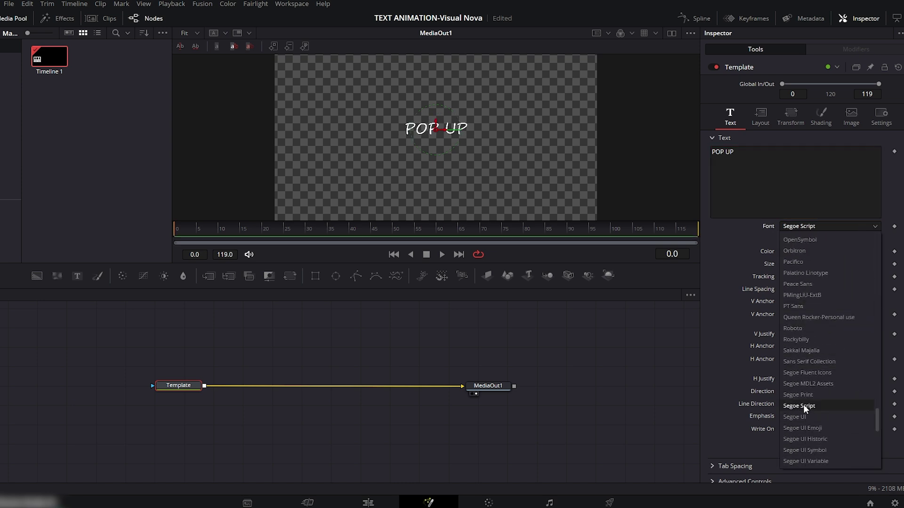
left_click(801, 406)
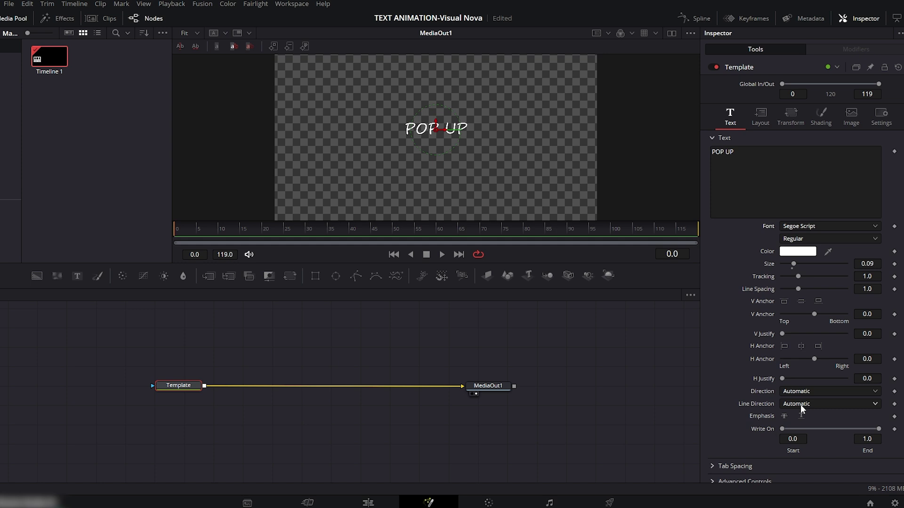
- Colour the text lime #aaff00
left_click(798, 252)
left_click_drag(461, 150, 458, 200)
left_click(503, 222)
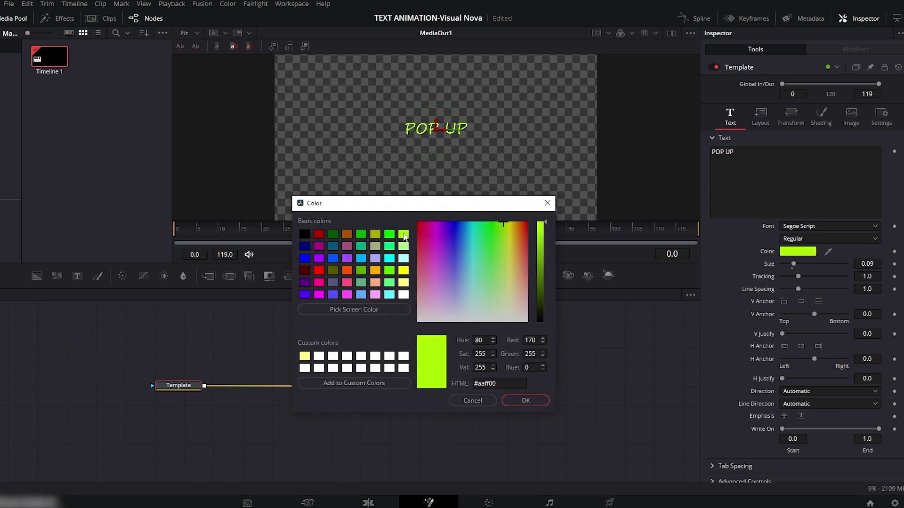
left_click(525, 401)
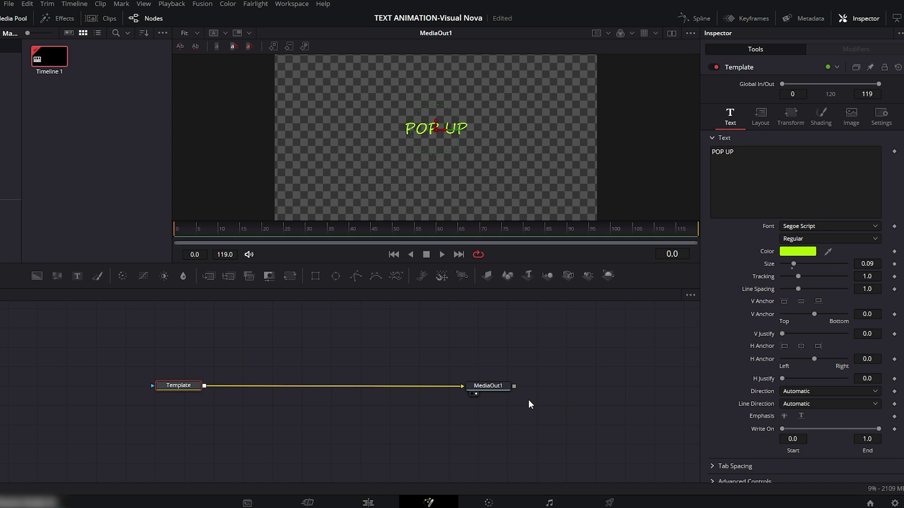
- Enable the shading element 2 outline and raise its thickness to 0.0803
left_click(825, 116)
left_click(798, 151)
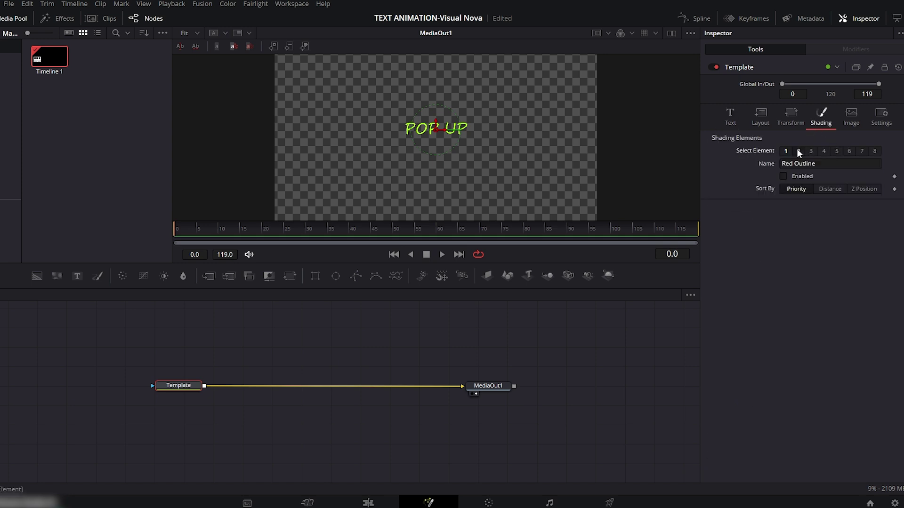
left_click(782, 176)
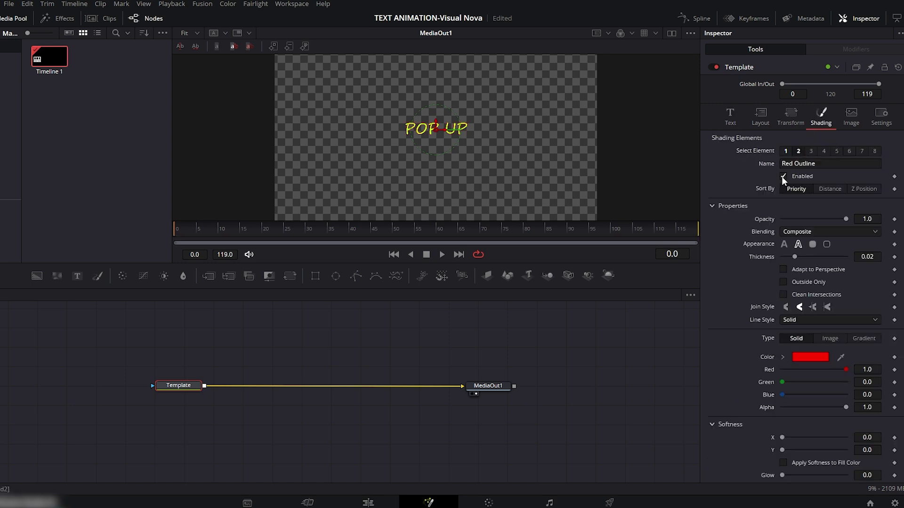
left_click_drag(795, 258, 833, 255)
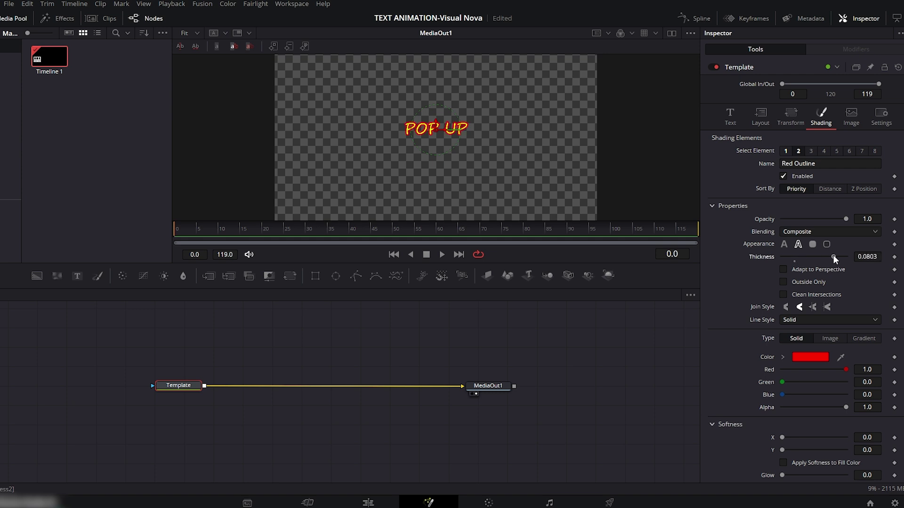
- Zoom the viewer to 50% and recolour the outline from red to black
left_click(187, 33)
left_click(193, 70)
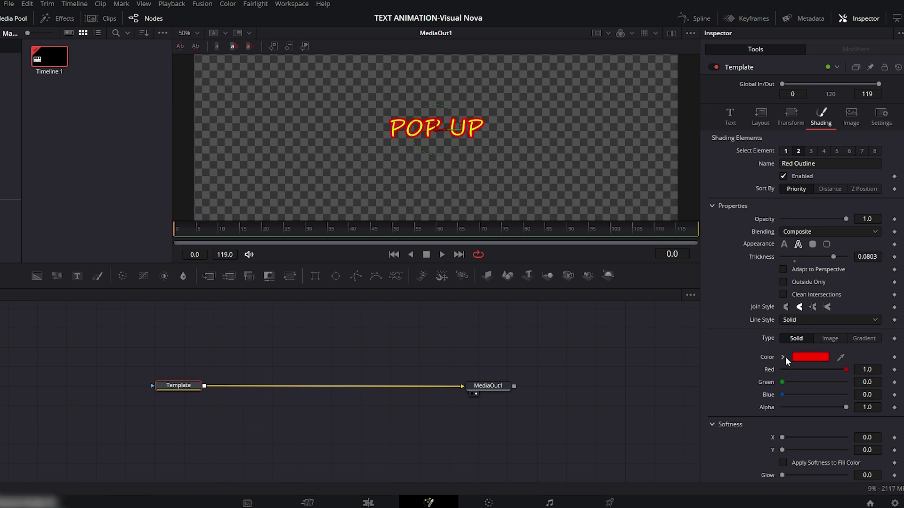
left_click(804, 357)
left_click_drag(542, 221, 543, 310)
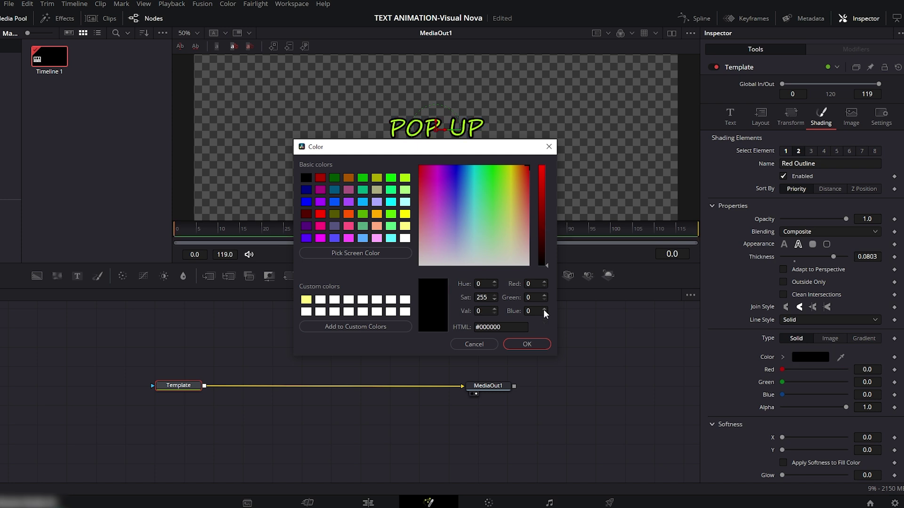
left_click(526, 344)
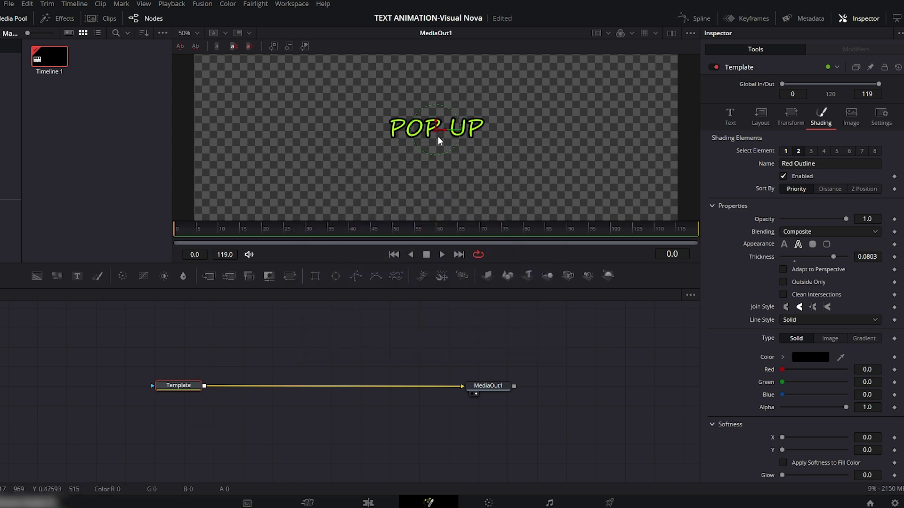
- Insert a Transform node between Template and MediaOut1 and keyframe Size 0.16 at frame 0
left_click_drag(289, 271, 300, 290)
left_click_drag(332, 354, 337, 385)
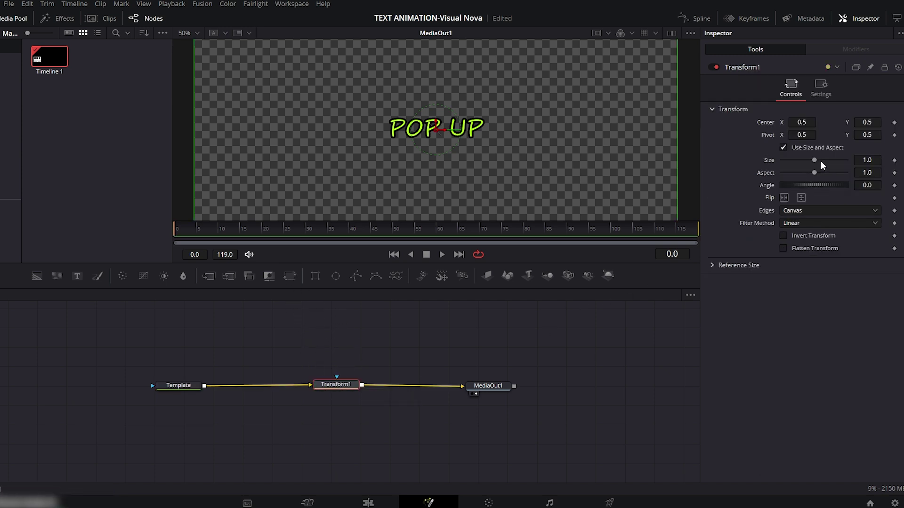
left_click_drag(820, 161, 786, 159)
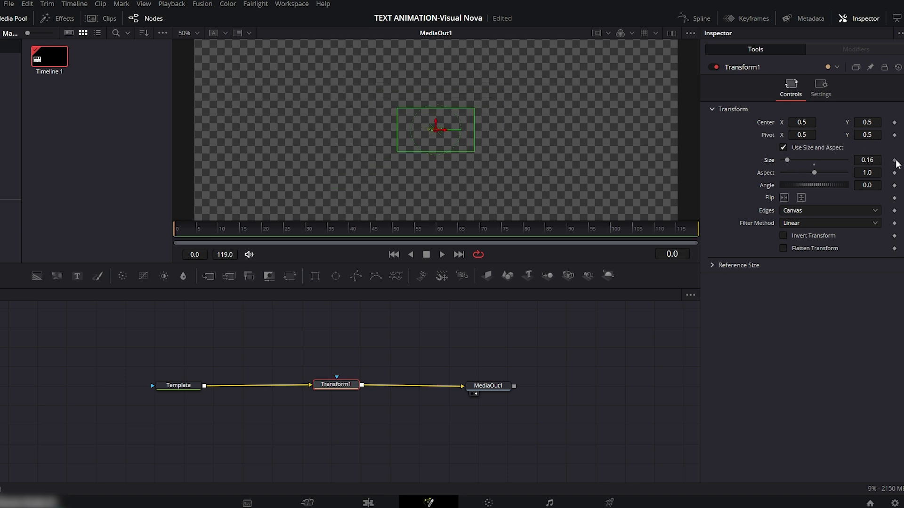
left_click(894, 160)
- Set Size 2.0 at frame 10 and play back the growth
left_click_drag(789, 159, 821, 162)
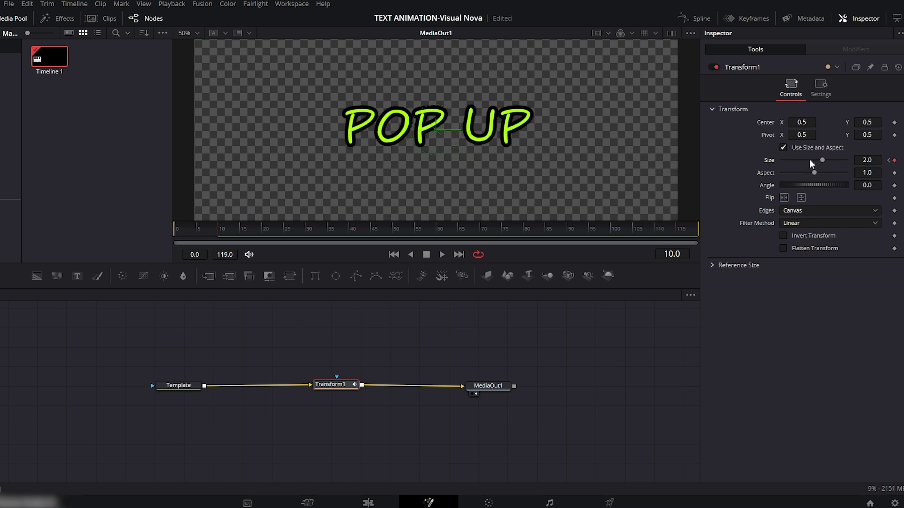
left_click(209, 233)
left_click_drag(207, 231, 184, 231)
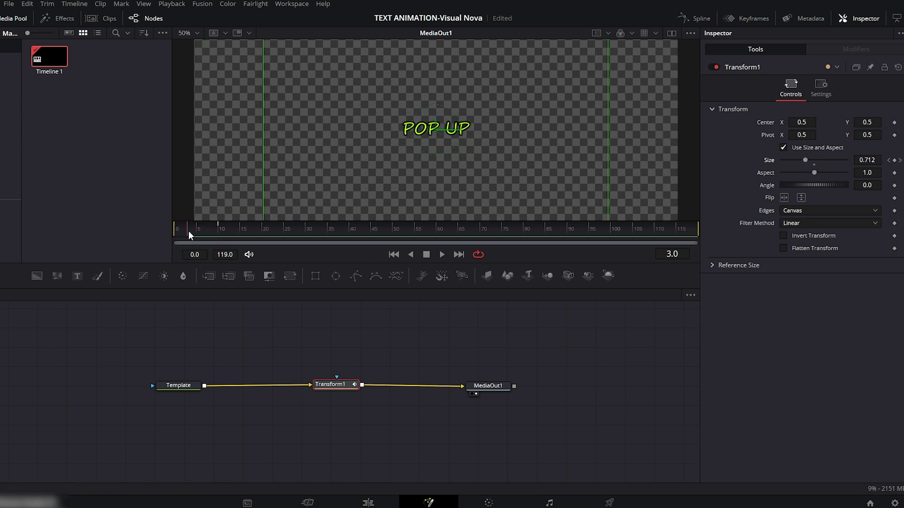
left_click(442, 254)
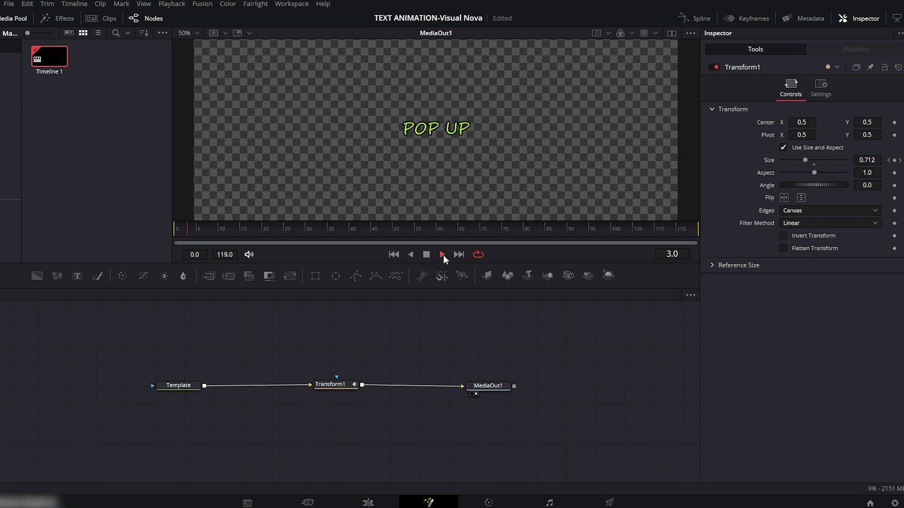
left_click(427, 255)
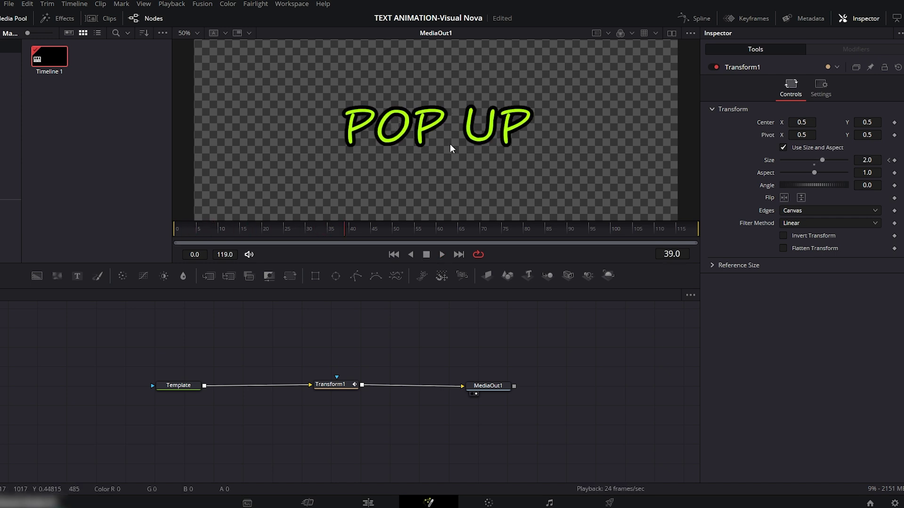
- In the Spline editor, smooth the Size keyframes and shape a slight overshoot past 2.0
left_click(696, 19)
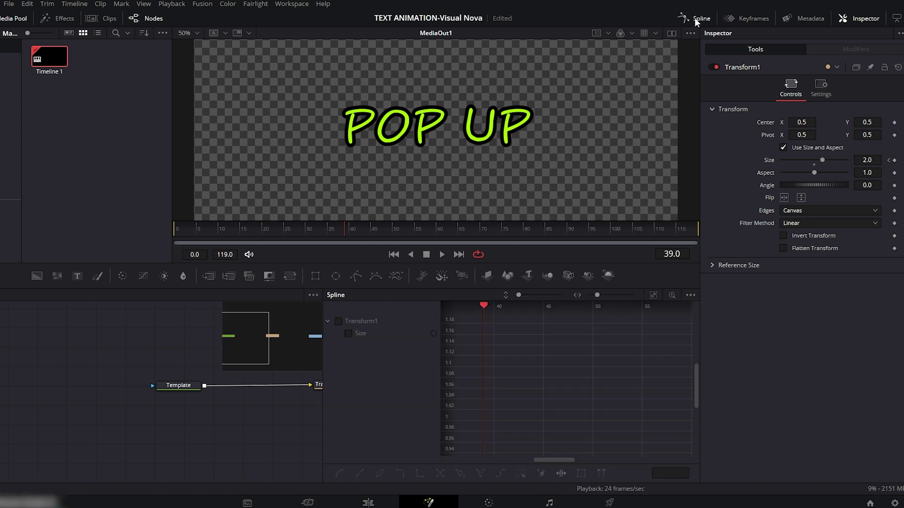
left_click(338, 321)
left_click(652, 294)
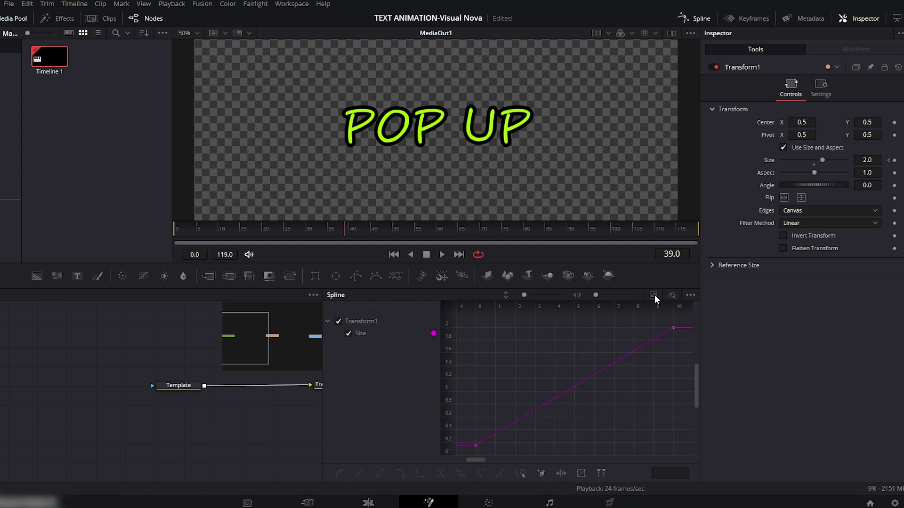
left_click_drag(685, 320, 458, 451)
key("s")
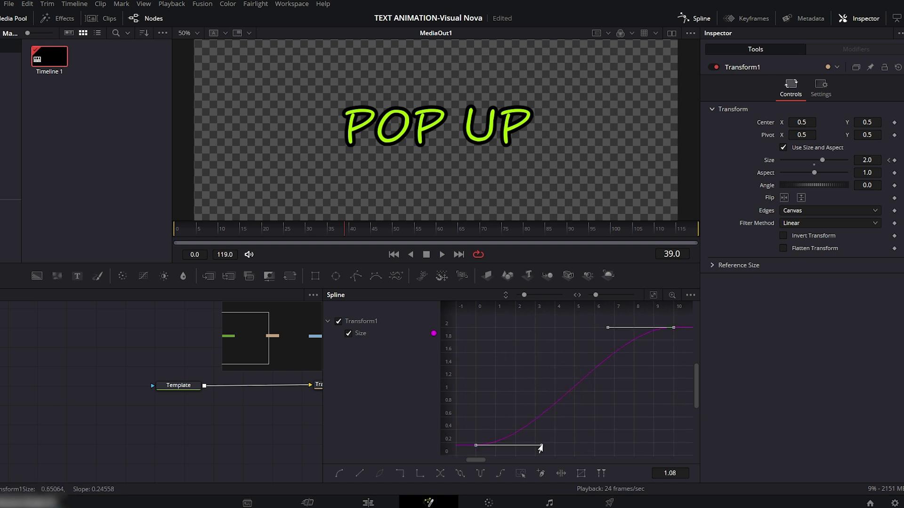
left_click_drag(541, 445, 474, 338)
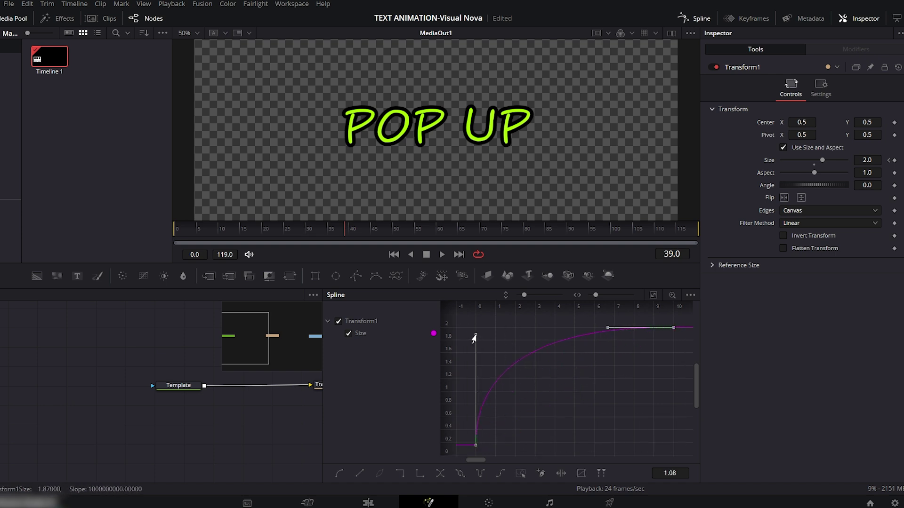
left_click_drag(607, 327, 595, 357)
left_click(328, 233)
- Return to frame 0 and play the POP UP animation to review it
left_click_drag(329, 232, 166, 228)
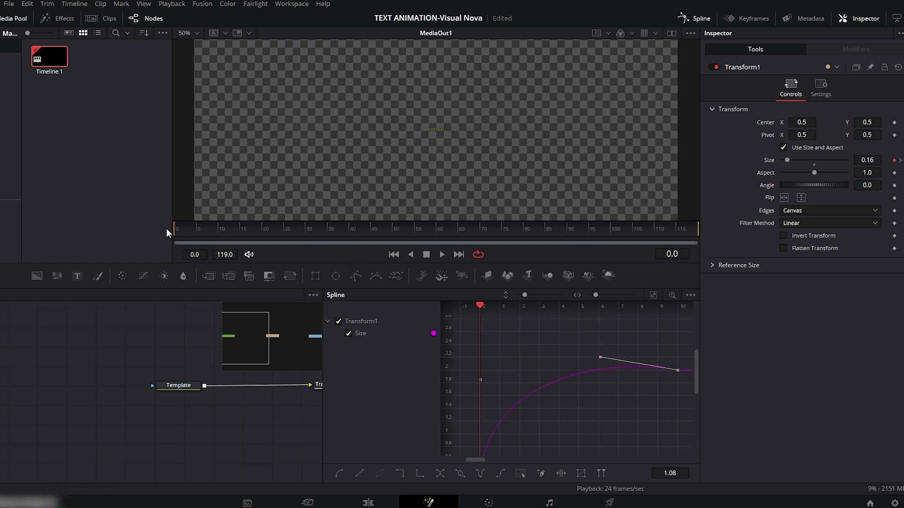
left_click(441, 255)
left_click(426, 255)
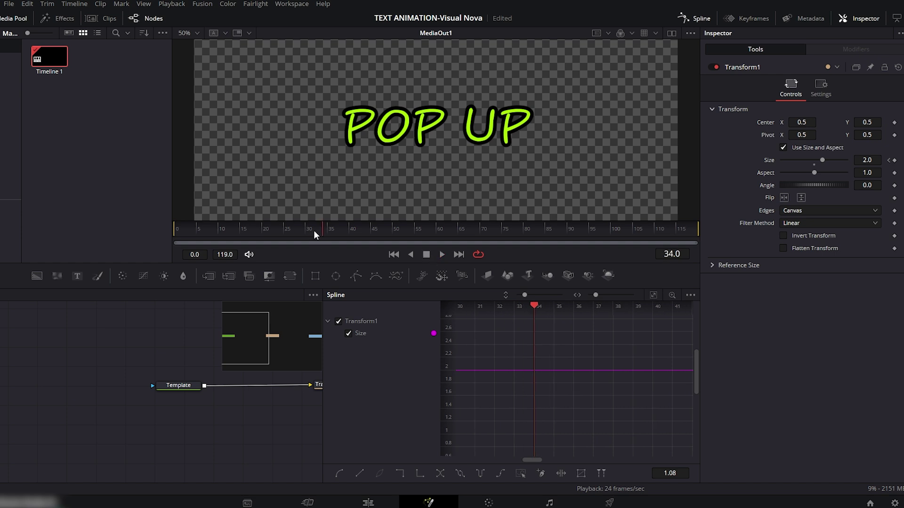
left_click_drag(313, 231, 175, 229)
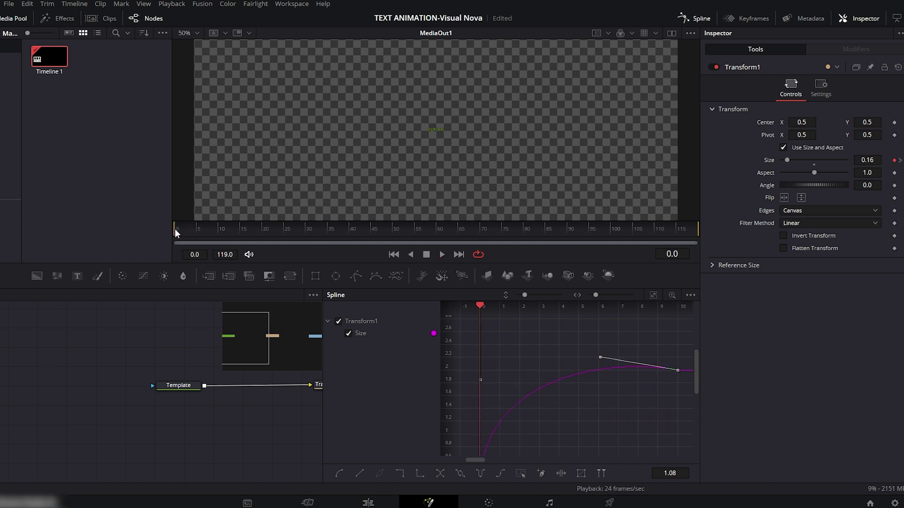
left_click(441, 255)
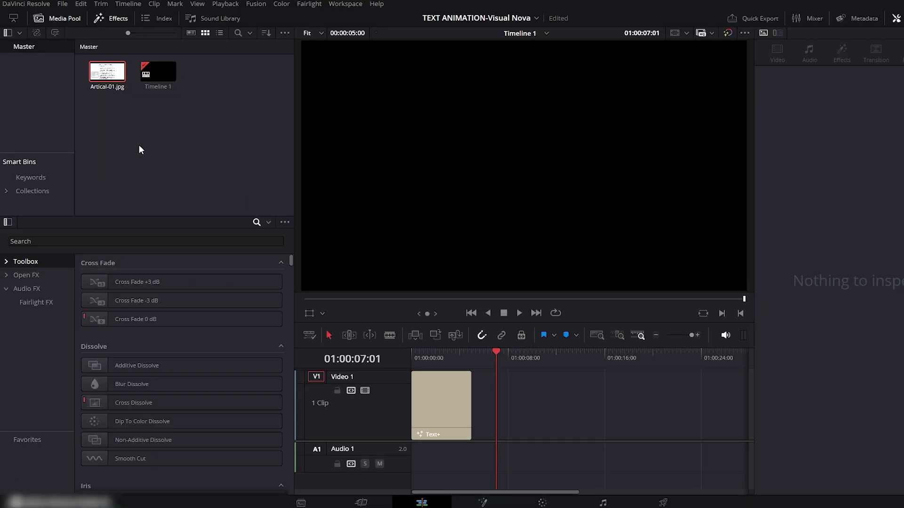
- Place Artical-01.jpg after the title on V1, make it a Fusion clip, and open it in Fusion
double_click(113, 76)
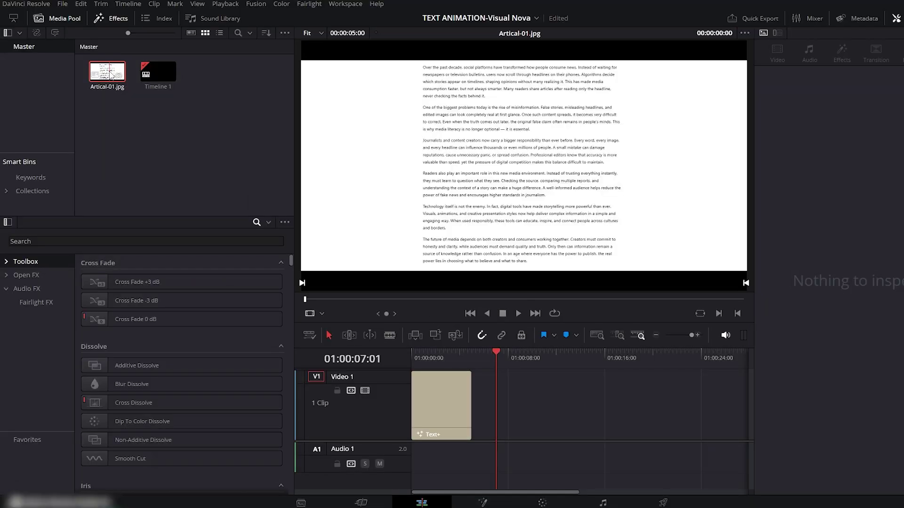
left_click_drag(113, 78, 500, 405)
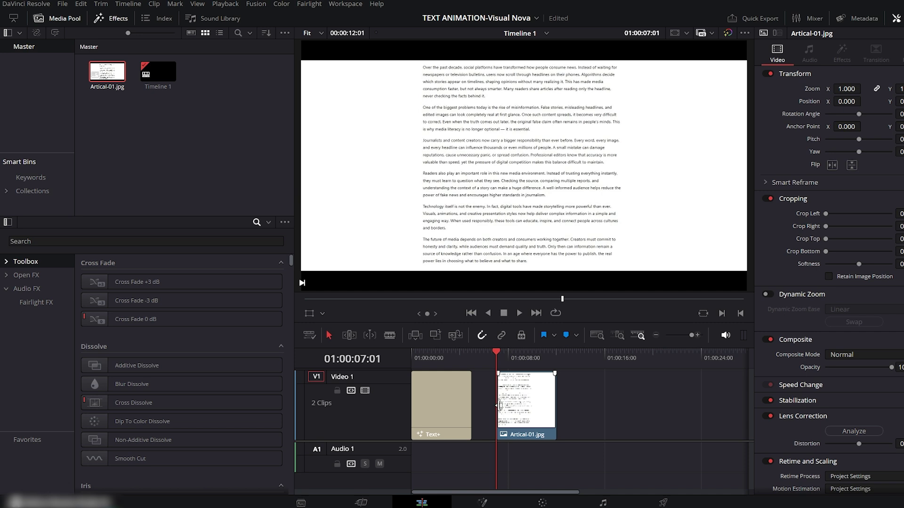
right_click(530, 403)
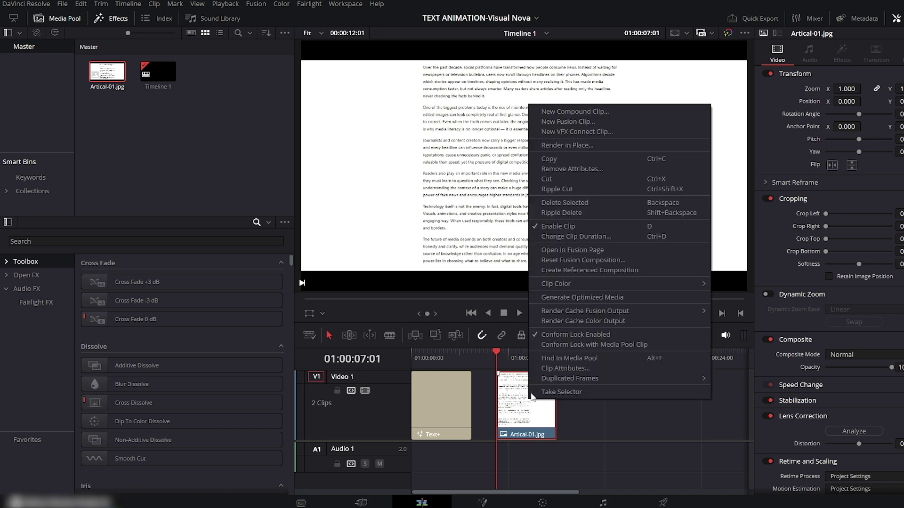
left_click(571, 122)
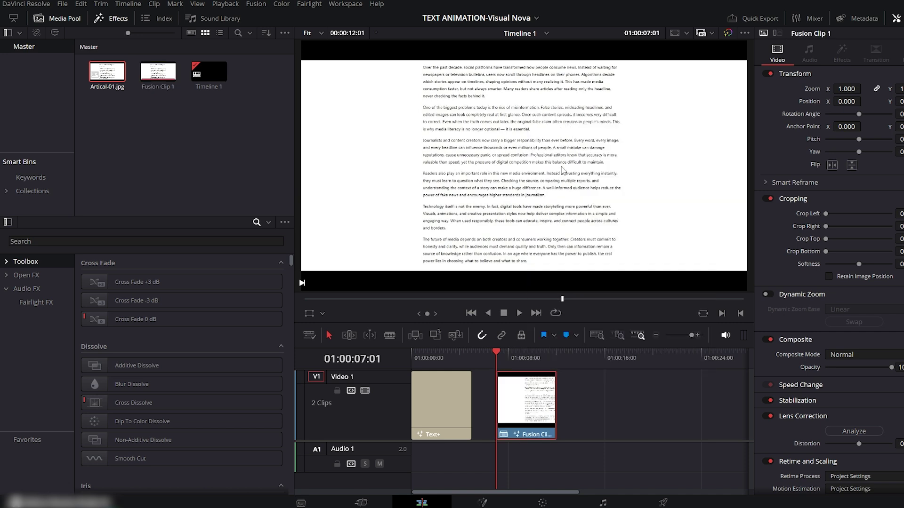
left_click(483, 503)
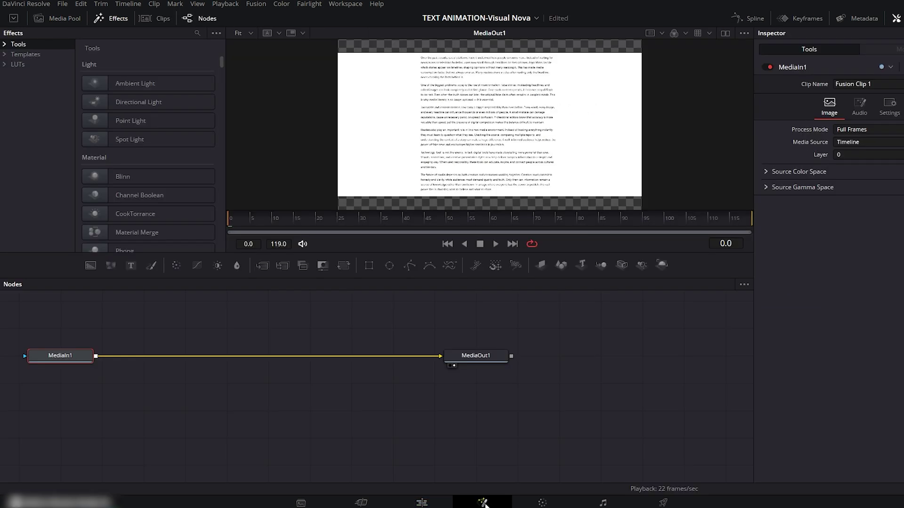
- Move MediaIn1 and MediaOut1 lower and insert a Transform node between them
left_click_drag(501, 315, 26, 409)
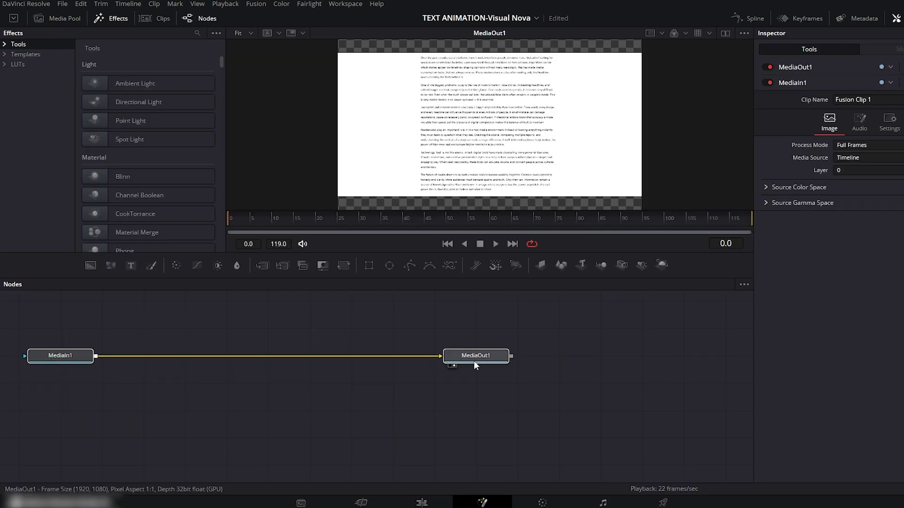
left_click_drag(474, 360, 574, 393)
left_click_drag(172, 390, 174, 392)
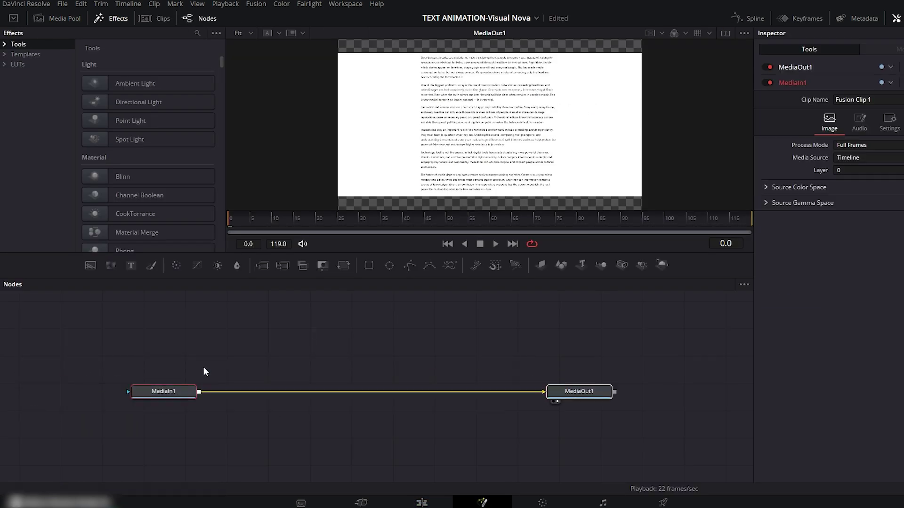
left_click(344, 266)
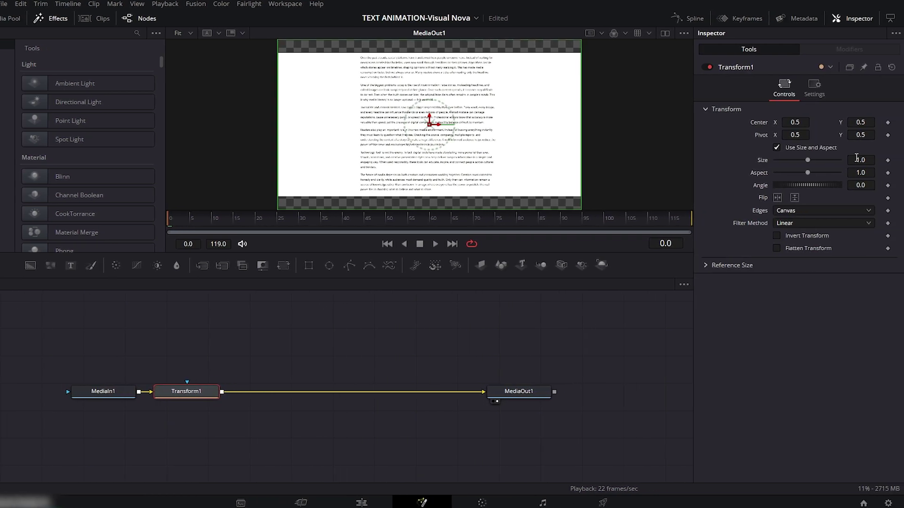
- Scale the article image to 1.646, nudge it upward, and add a Background node
left_click(856, 159)
type("1.2")
key("Return")
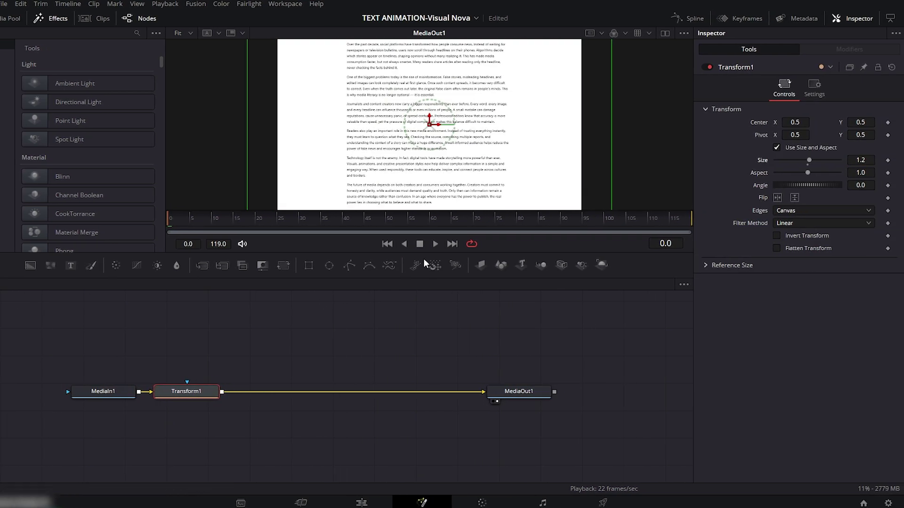
left_click_drag(404, 253, 405, 311)
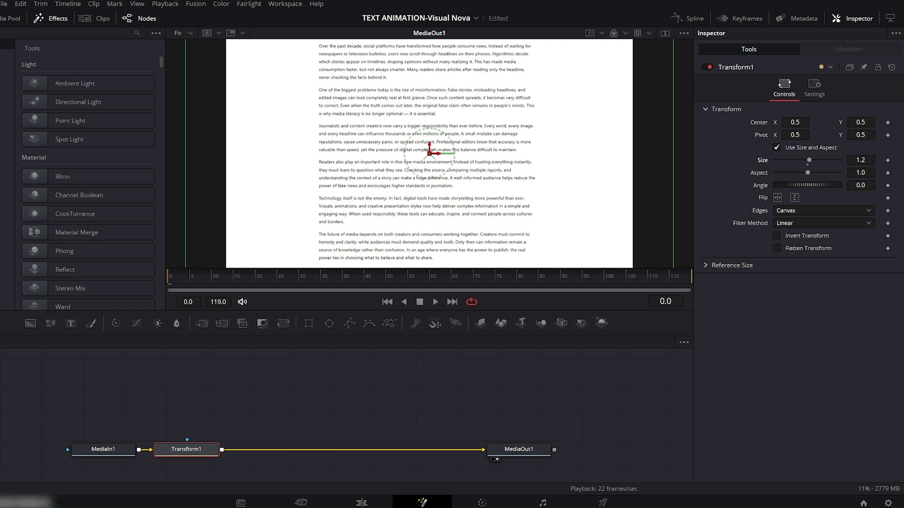
left_click_drag(808, 160, 812, 162)
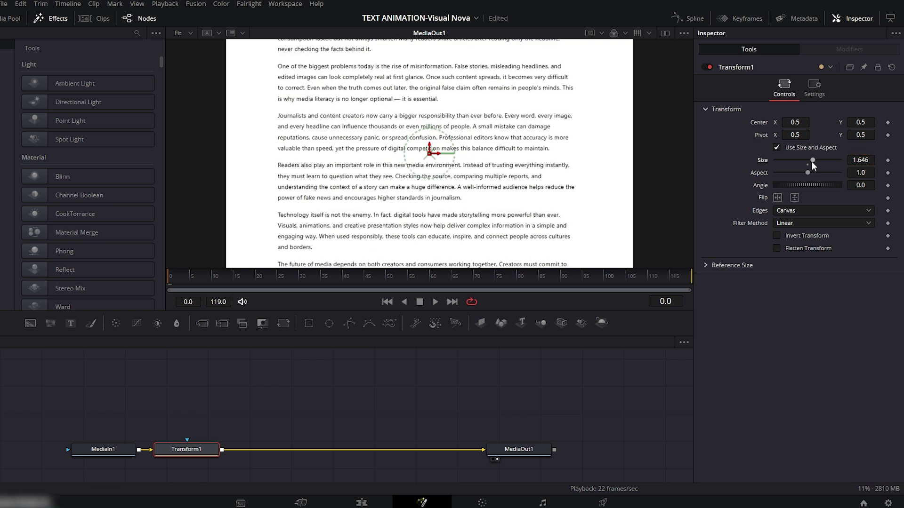
left_click_drag(430, 147, 429, 133)
left_click_drag(37, 318, 223, 448)
- Merge Background1 over the image with a Rectangle mask, lowered in level and shrunk to a thin strip
left_click_drag(193, 408, 272, 412)
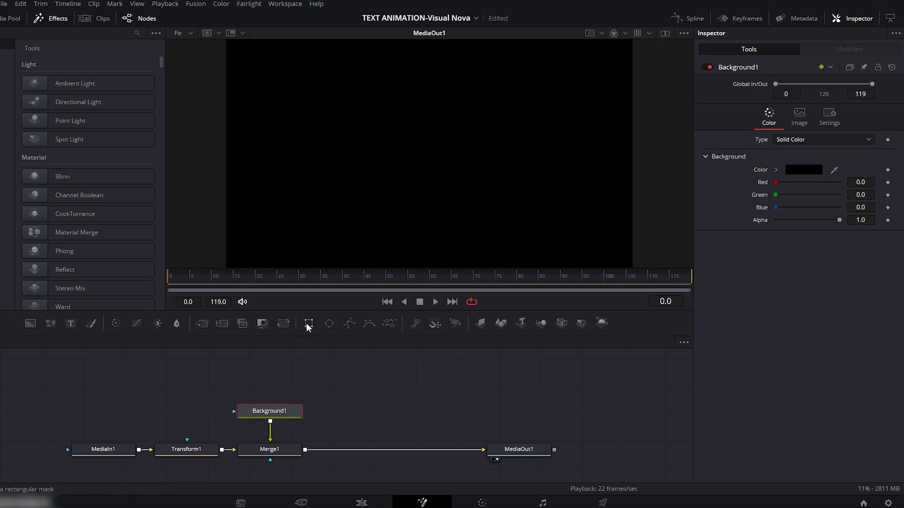
left_click_drag(308, 323, 276, 377)
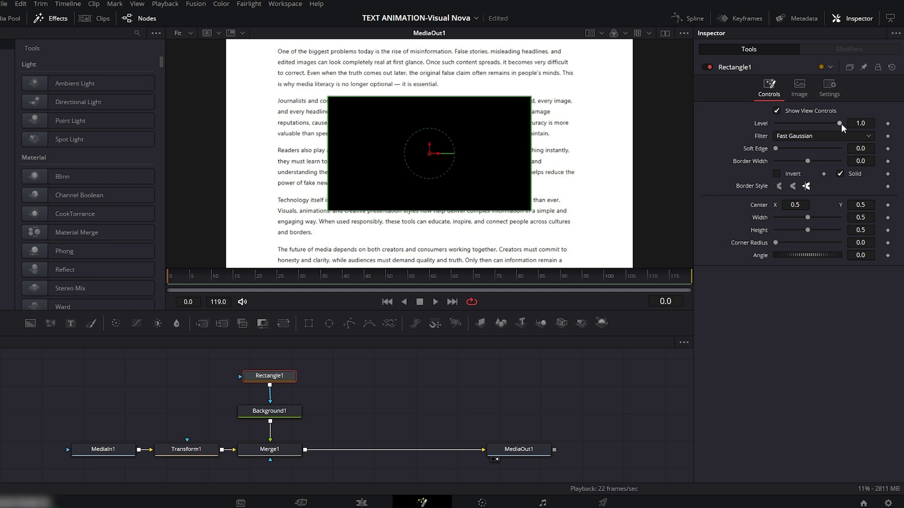
left_click_drag(841, 123, 812, 123)
left_click_drag(434, 97, 441, 149)
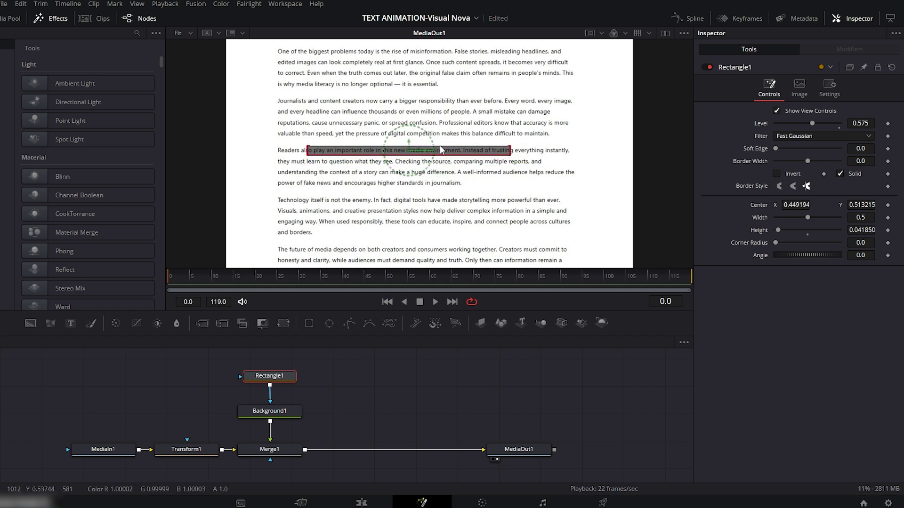
- Fit the mask over the 'Readers also play an important role' line and restore Level 1.0
left_click(188, 33)
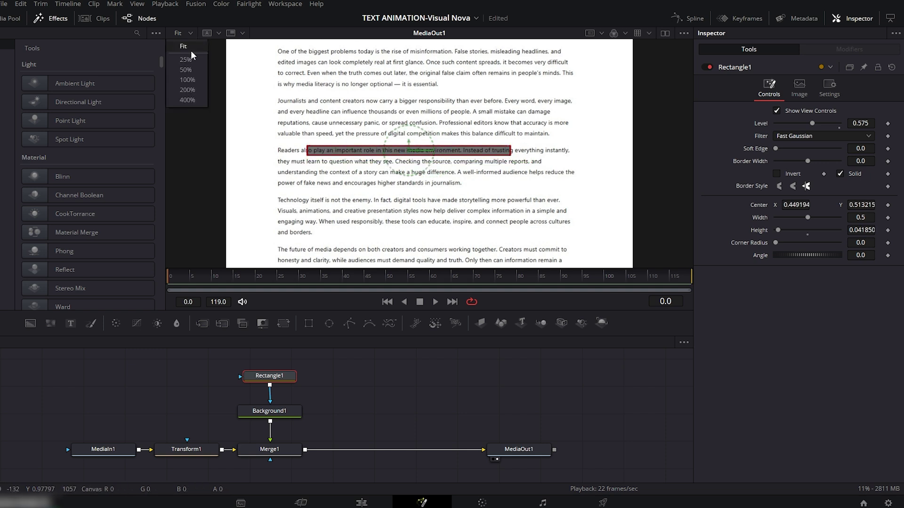
left_click(185, 69)
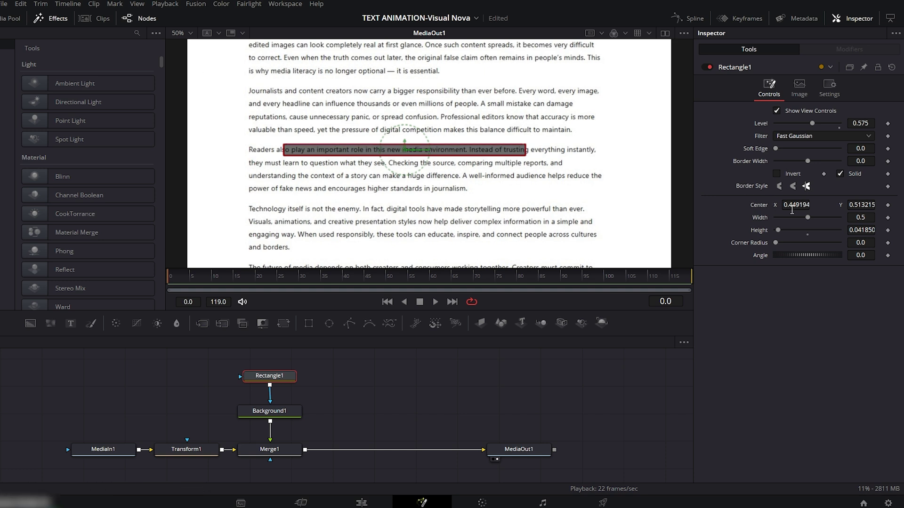
left_click_drag(807, 217, 820, 218)
mouse_move(415, 150)
left_mouse_down()
mouse_move(438, 151)
mouse_move(424, 145)
left_mouse_up()
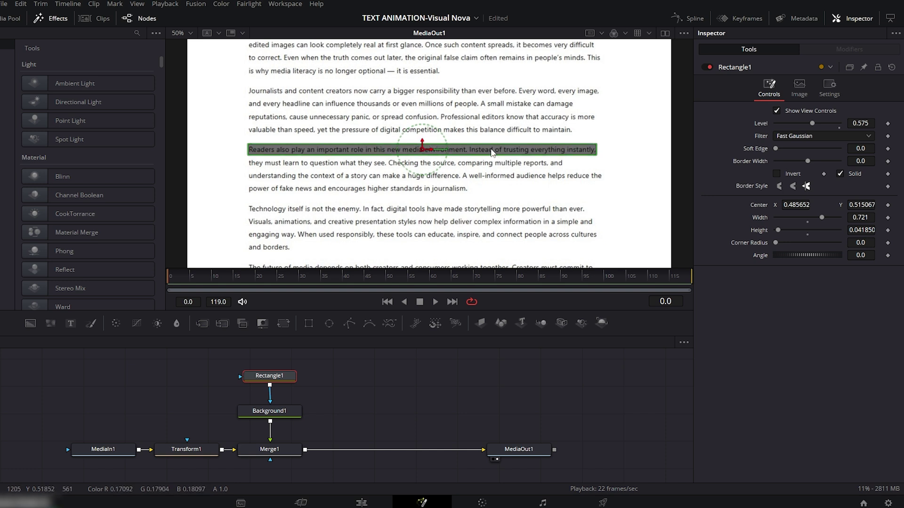
left_click_drag(812, 125, 864, 128)
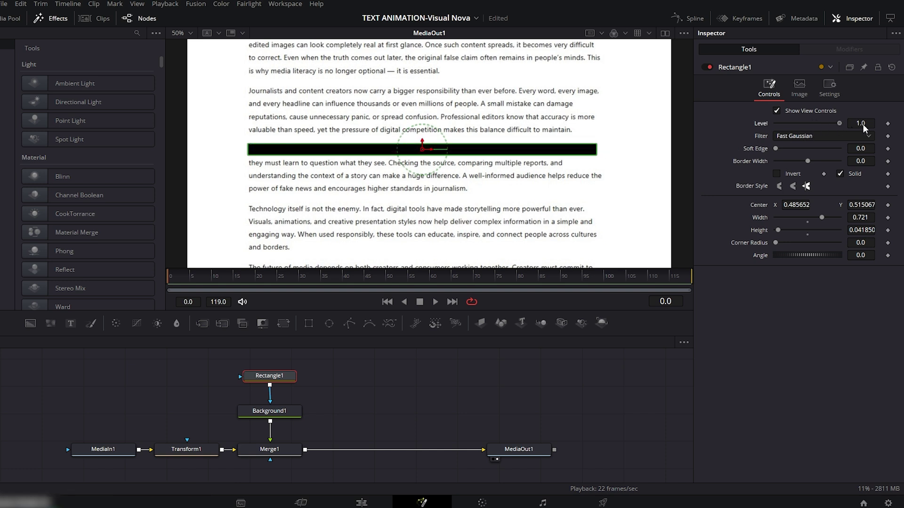
- Change Background1's colour to yellow
left_click(269, 411)
left_click(810, 175)
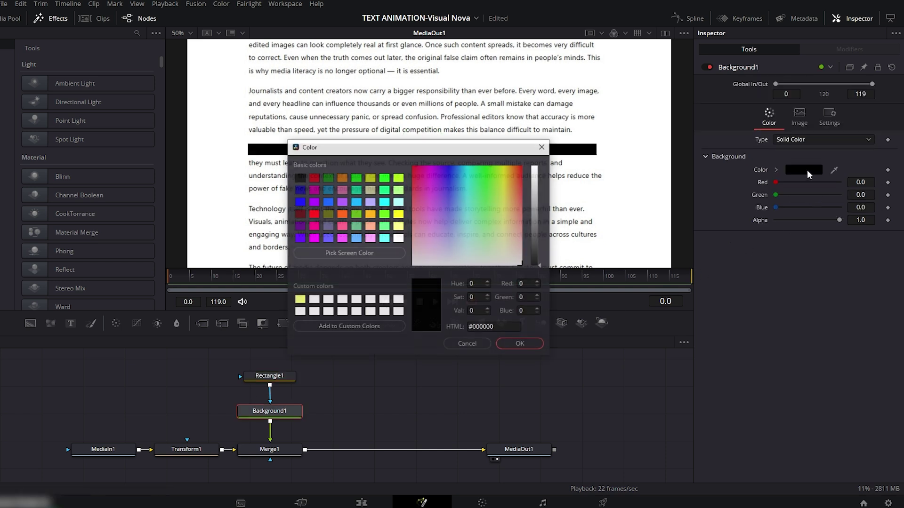
left_click(398, 218)
left_click(511, 342)
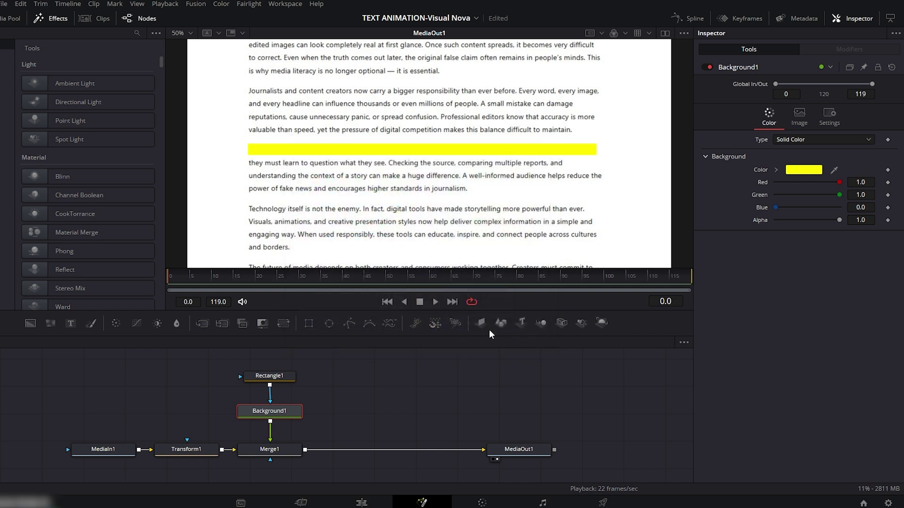
- Set Merge1's apply mode to Darken and connect a second Rectangle mask to Merge1
left_click(278, 451)
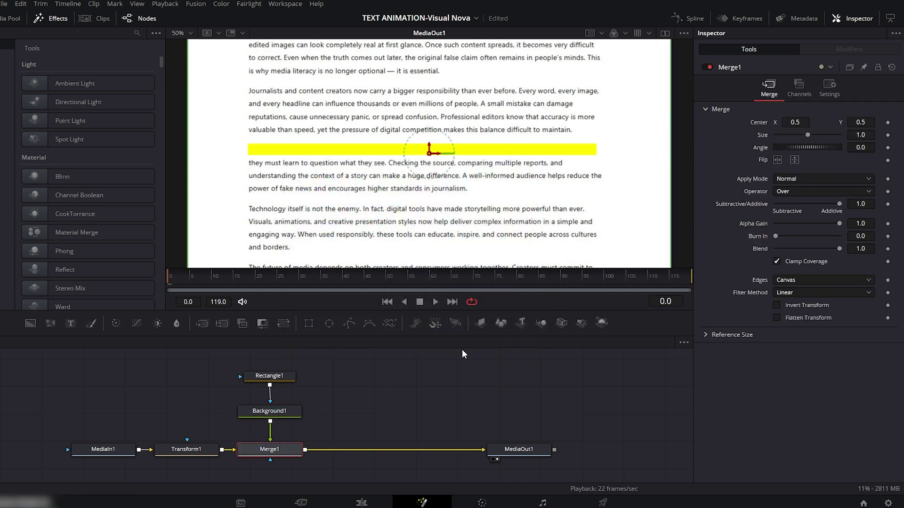
left_click(799, 179)
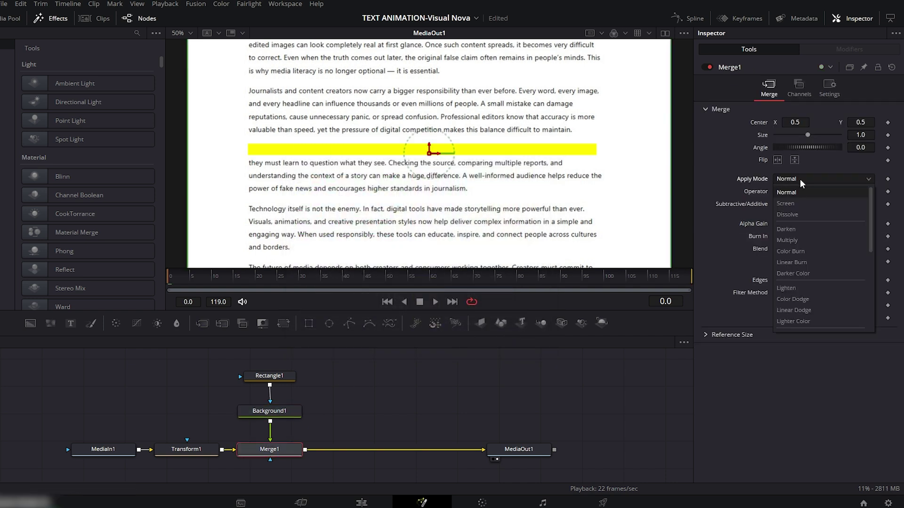
left_click(792, 228)
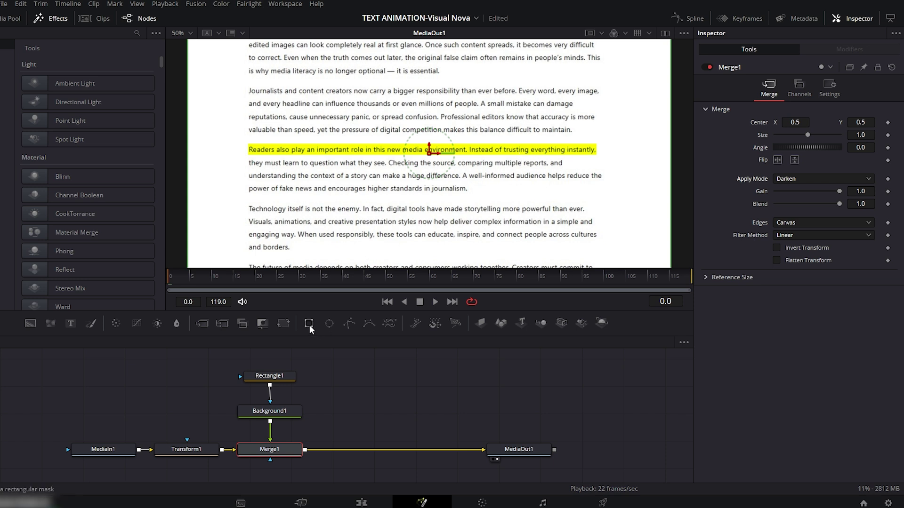
left_click_drag(310, 326, 259, 446)
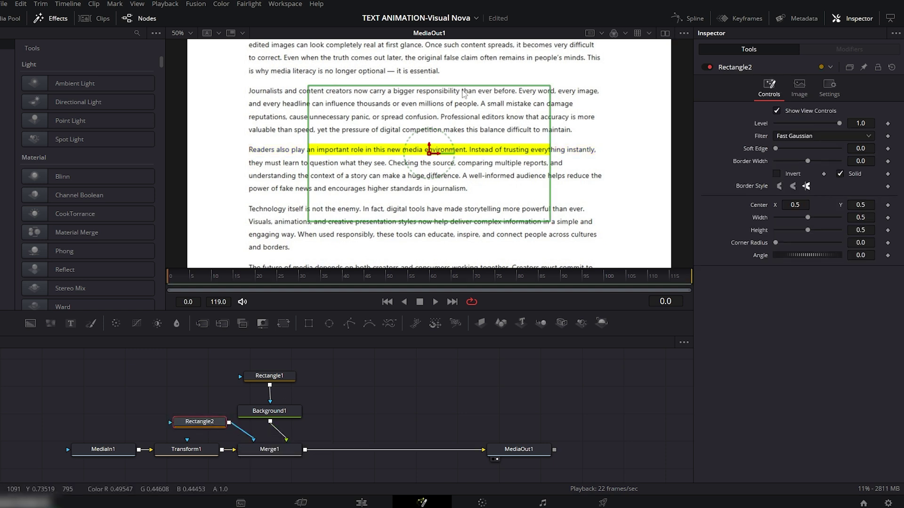
- Shorten Rectangle2 and set its Center Y to 0.515 and Width to 0.765
left_click_drag(464, 86, 467, 147)
left_click_drag(430, 147, 431, 150)
left_click(872, 204)
type("0.515")
key("Tab")
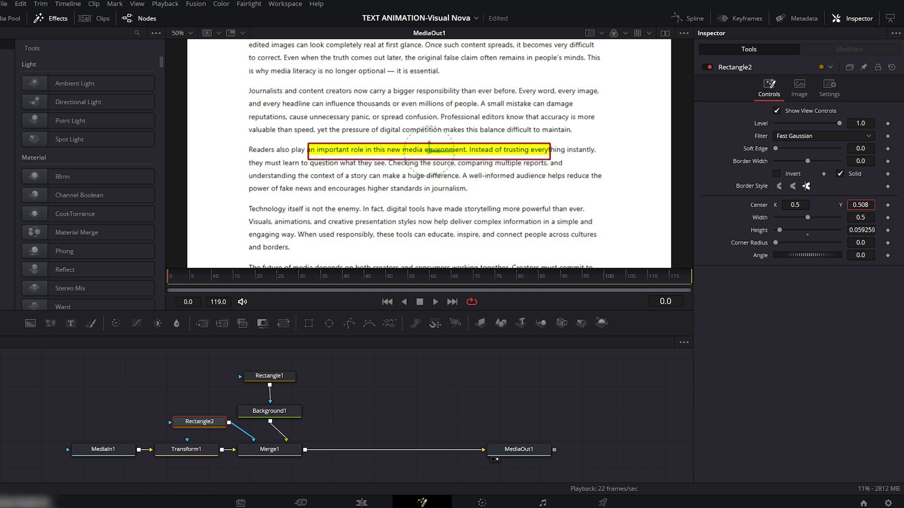
type("0.65")
key("Return")
type("0.765")
key("Return")
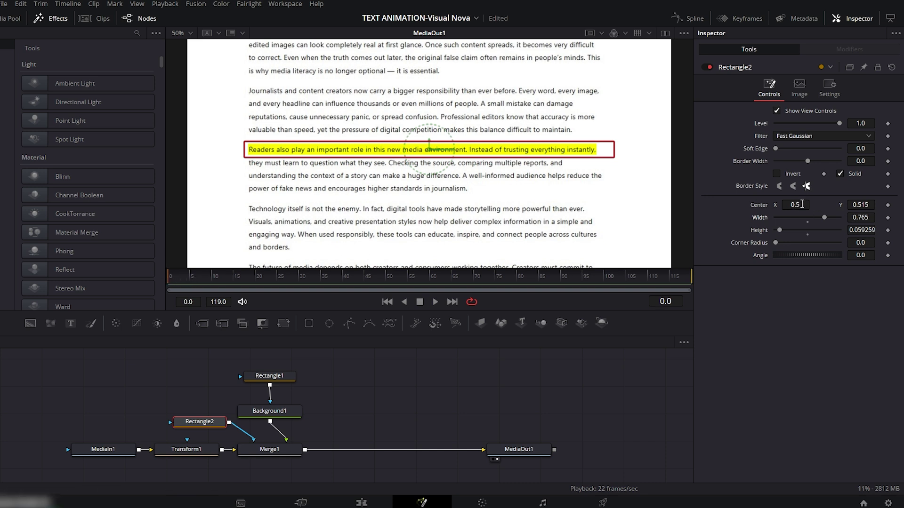
- Keyframe Center X from -0.258 at frame 0 to 0.479 at frame 20 and preview the sweep
left_click_drag(802, 205, 708, 204)
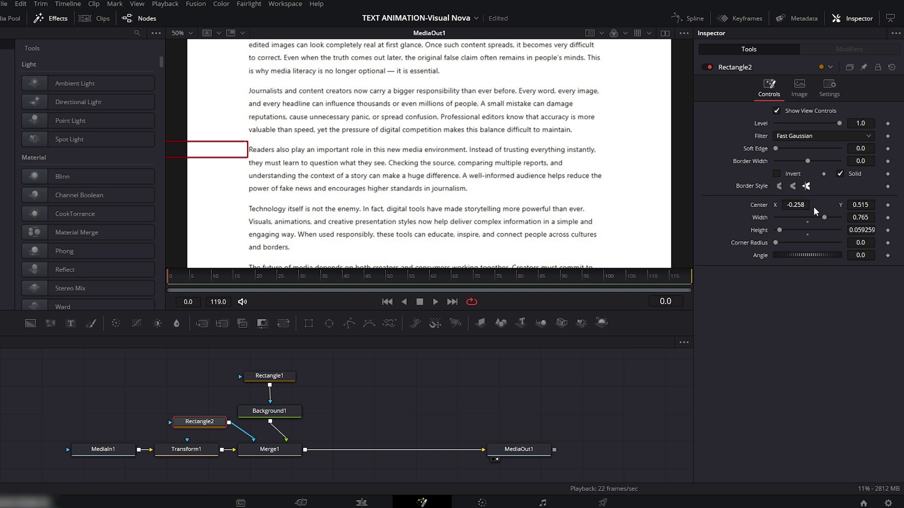
left_click(887, 205)
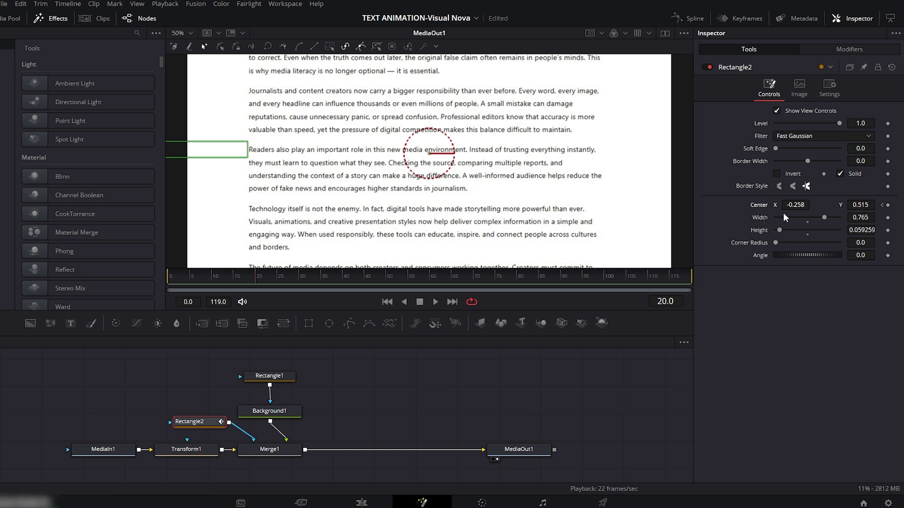
left_click_drag(795, 209, 890, 210)
left_click_drag(254, 275, 157, 278)
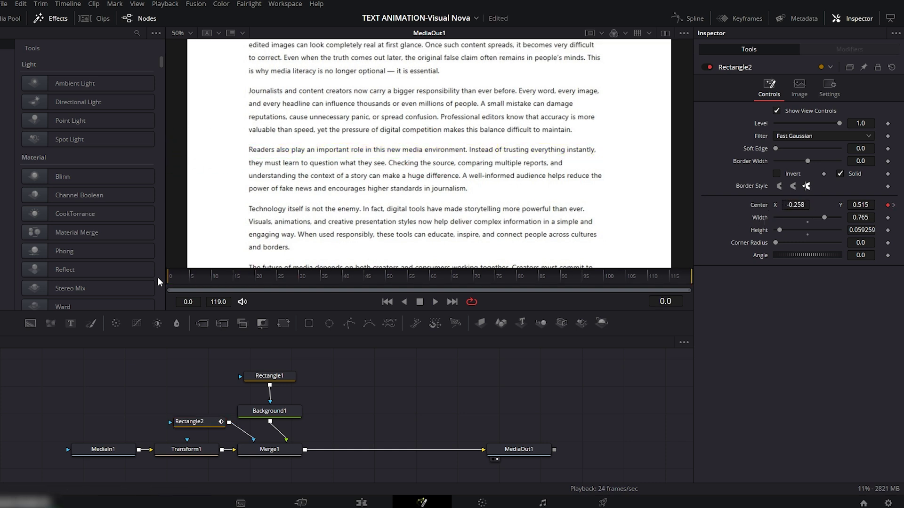
left_click(435, 305)
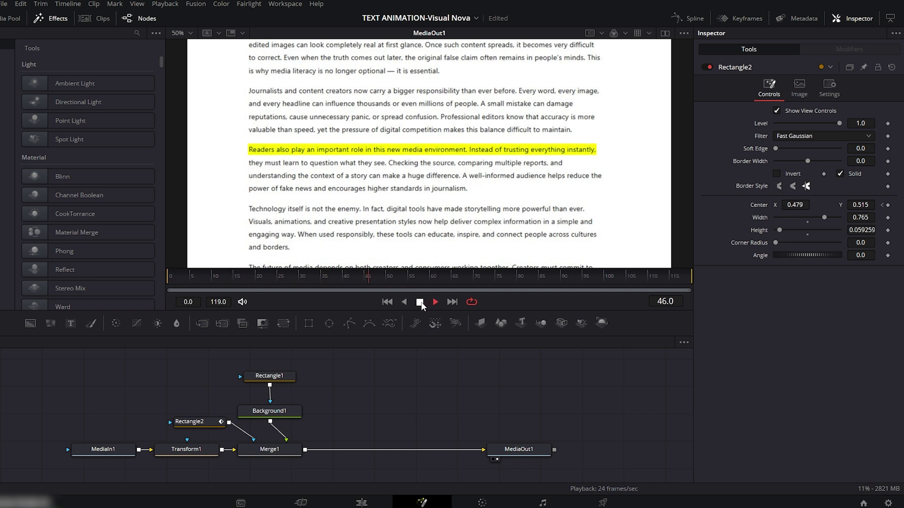
left_click(419, 302)
left_click(197, 422)
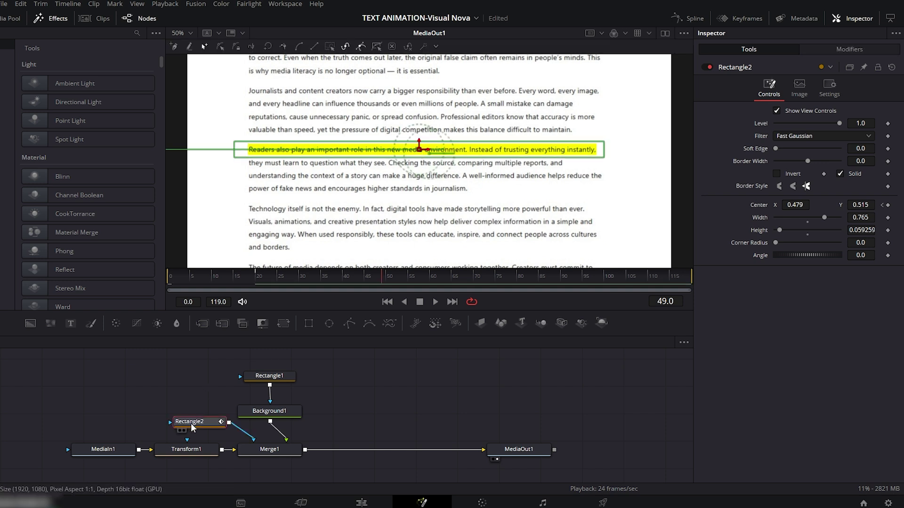
- Smooth both Rectangle2 Displacement keyframes into an ease curve in the Spline editor
left_click(692, 18)
left_click(337, 369)
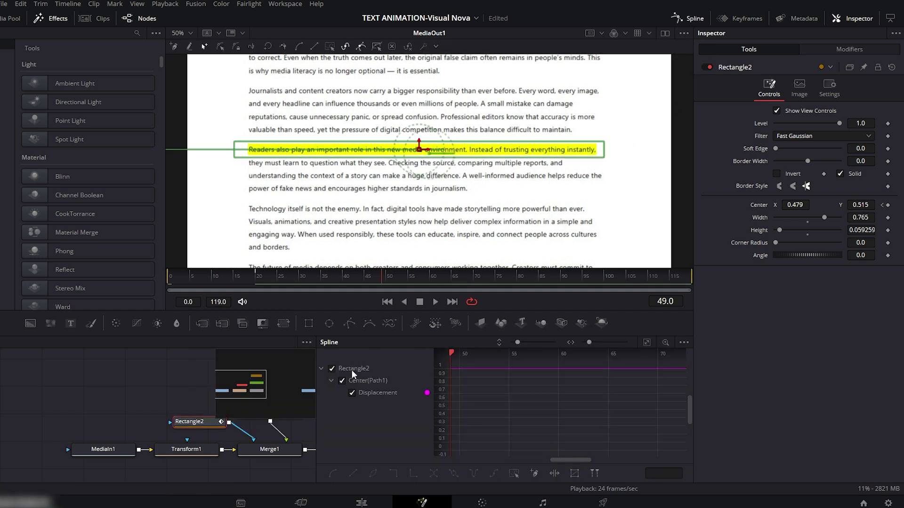
left_click(646, 343)
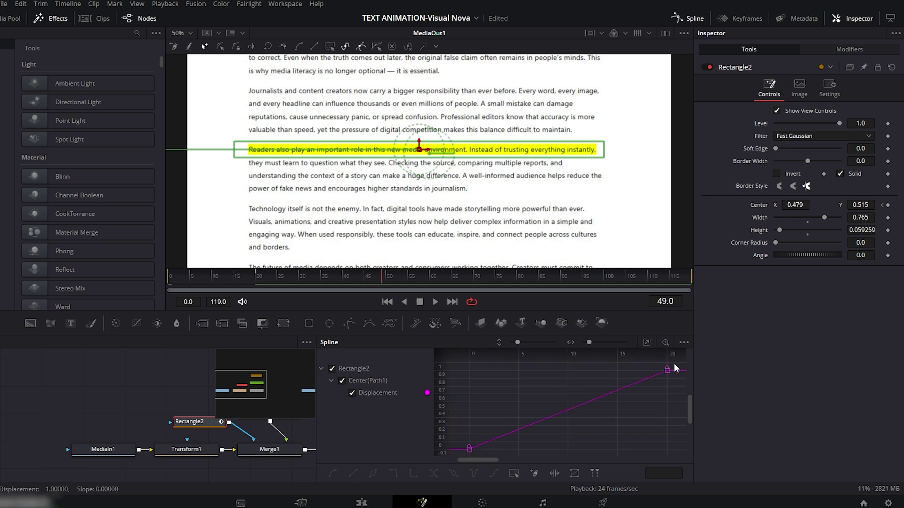
left_click_drag(673, 363, 461, 452)
key("s")
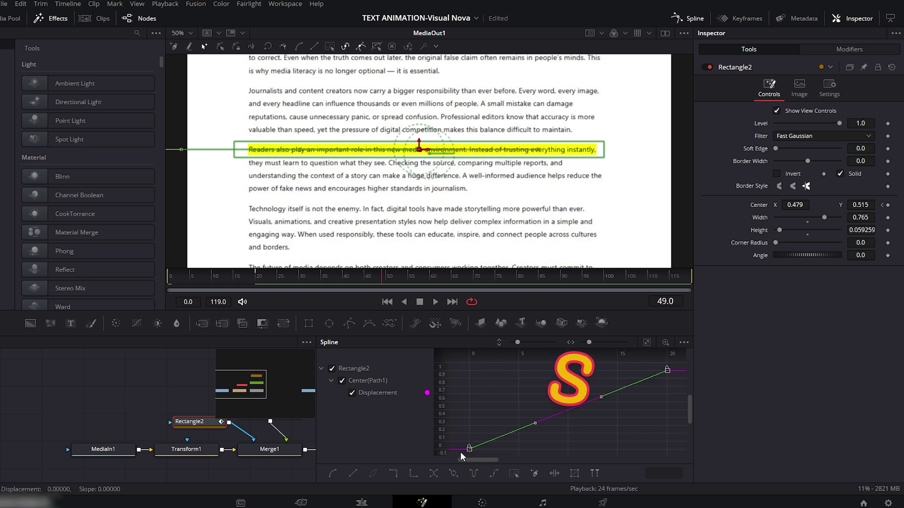
- Preview the eased highlight sweep from the first frame
left_click(692, 19)
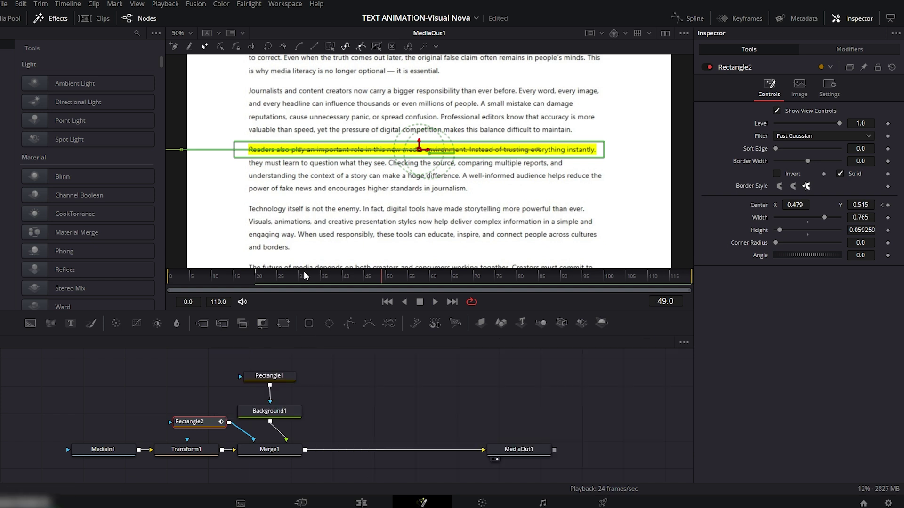
left_click(387, 302)
left_click(435, 302)
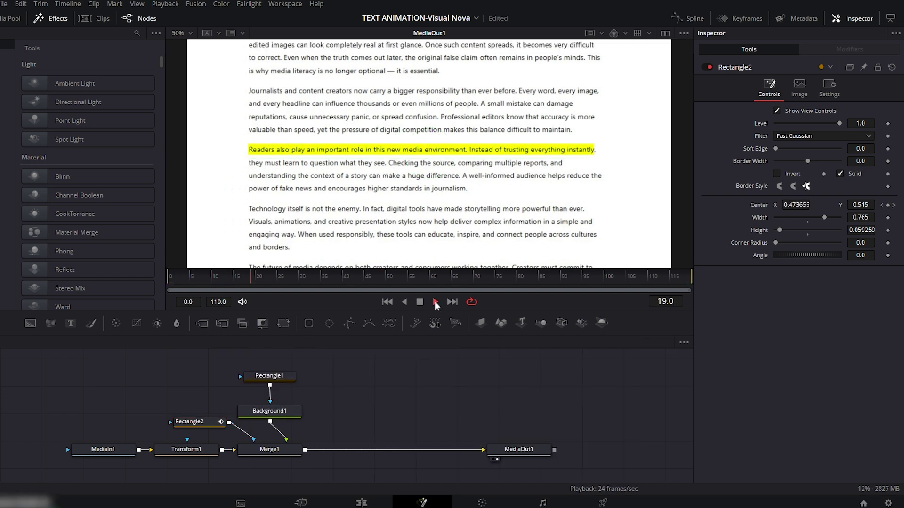
left_click(422, 301)
- Duplicate Rectangle1 and Background1, connecting Background1_1 through a new Merge2
left_click_drag(314, 366, 267, 418)
key("ctrl+c")
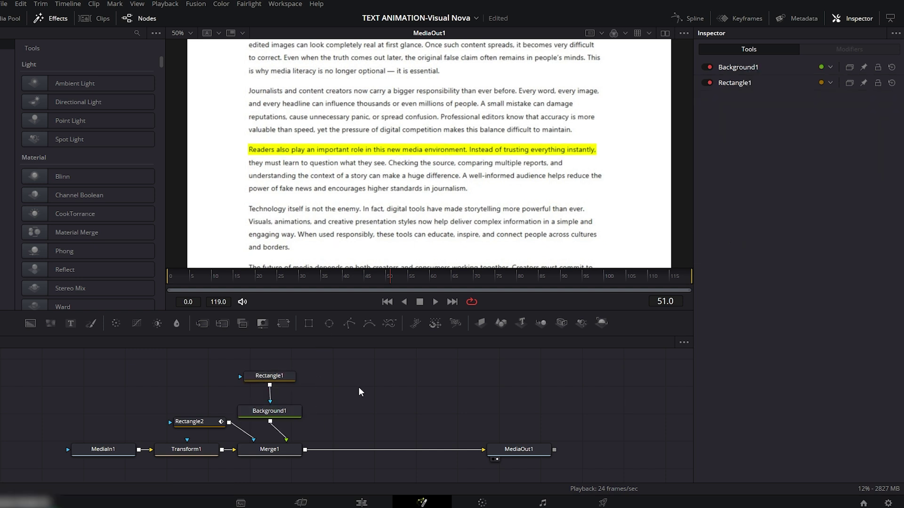
key("ctrl+v")
left_click_drag(358, 388, 379, 379)
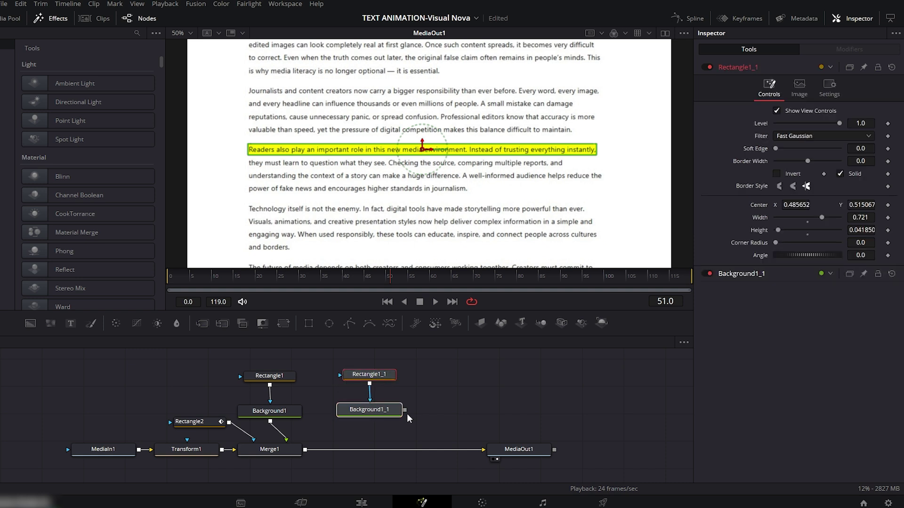
left_click_drag(405, 408, 305, 448)
- Move the new bar up to the 'reputations, cause unnecessary panic' line and set Merge2 to Multiply
left_click(369, 374)
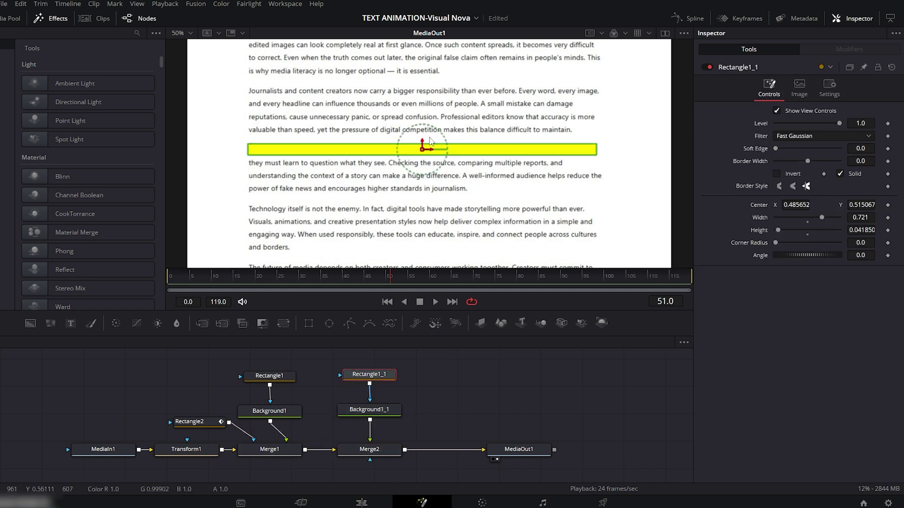
left_click_drag(424, 150, 422, 109)
left_click(366, 449)
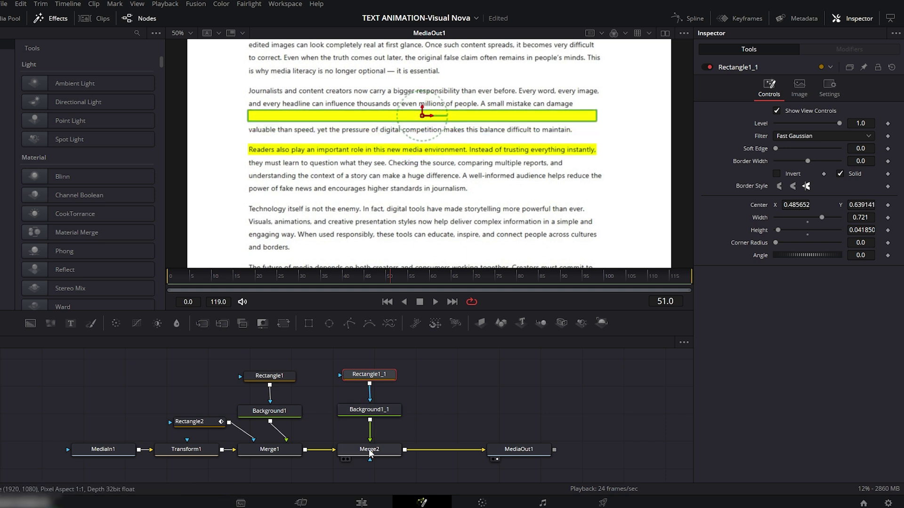
left_click(795, 183)
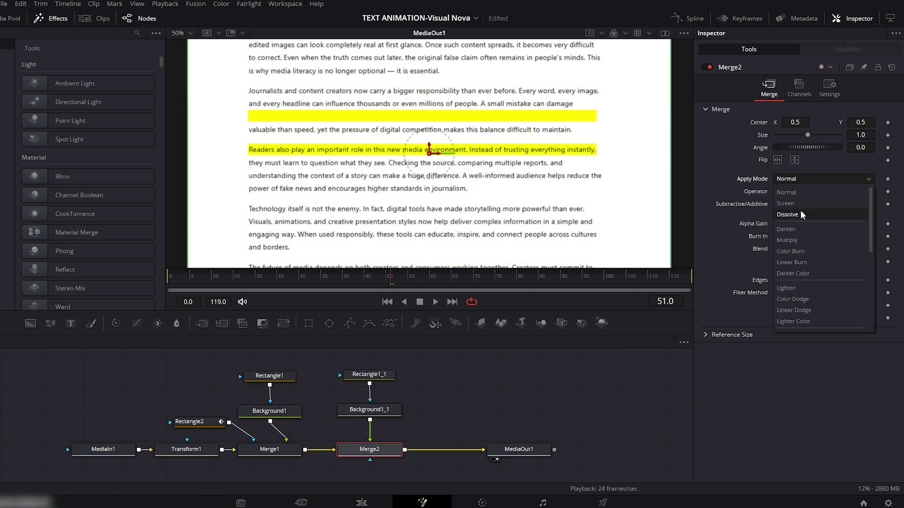
left_click(795, 239)
left_click_drag(332, 358, 664, 448)
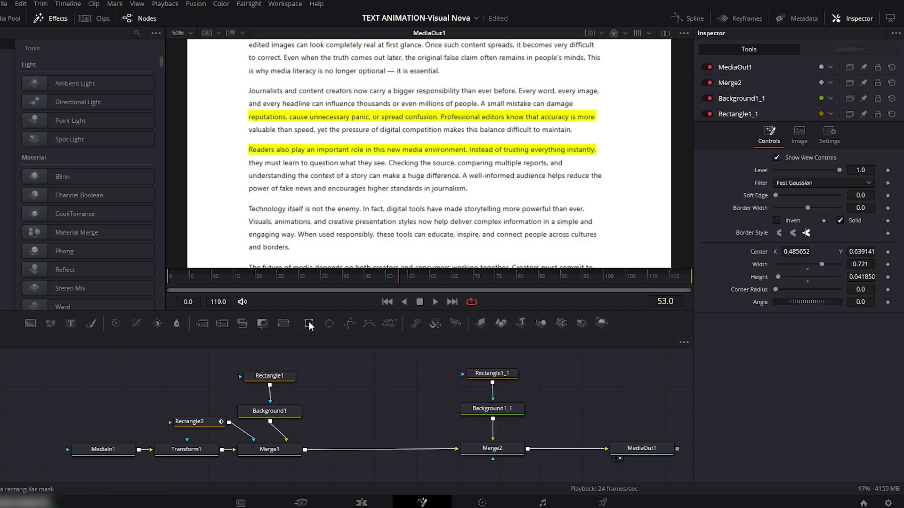
- Add a Rectangle mask to Merge2 and widen it to 0.774 to cover the line
left_click_drag(308, 323, 468, 448)
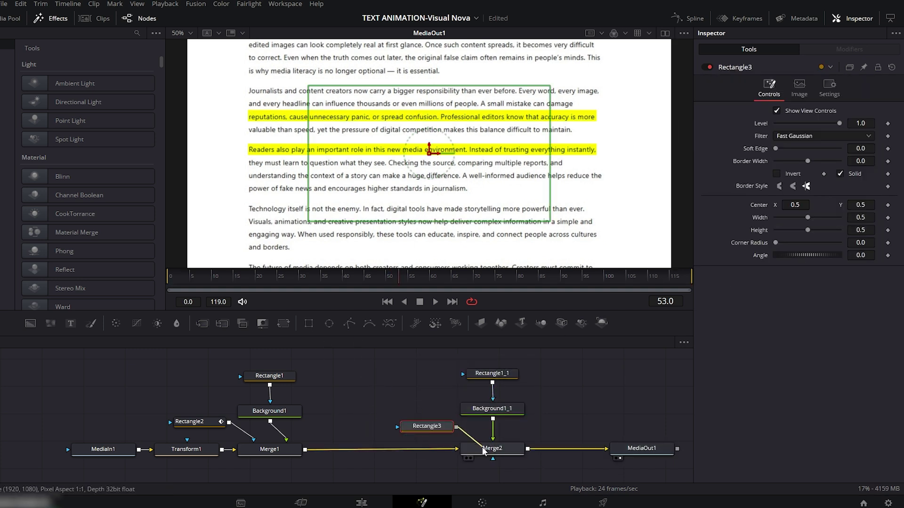
left_click_drag(452, 223, 429, 116)
left_click_drag(809, 221, 836, 227)
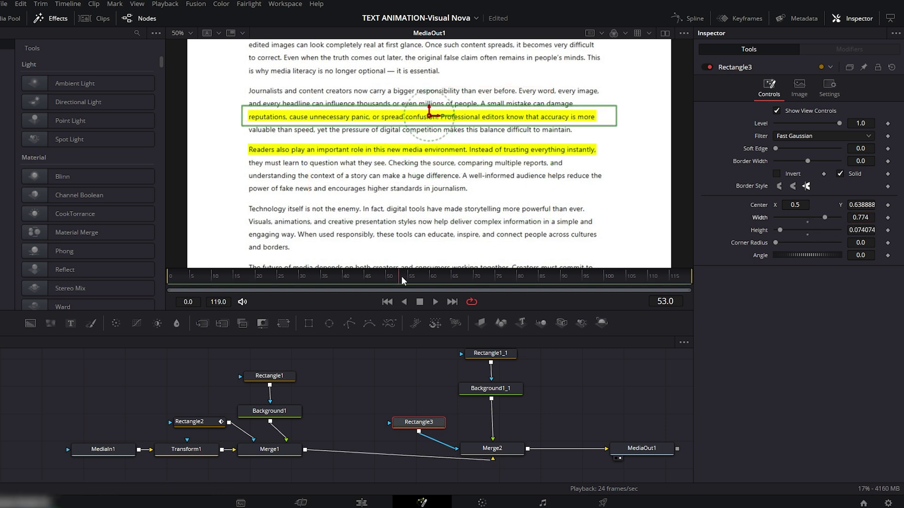
- Keyframe the mask's Center X from -0.263 at frame 20 to 0.476 at frame 35
left_click_drag(399, 275, 256, 276)
left_click_drag(429, 115, 60, 115)
left_click(803, 205)
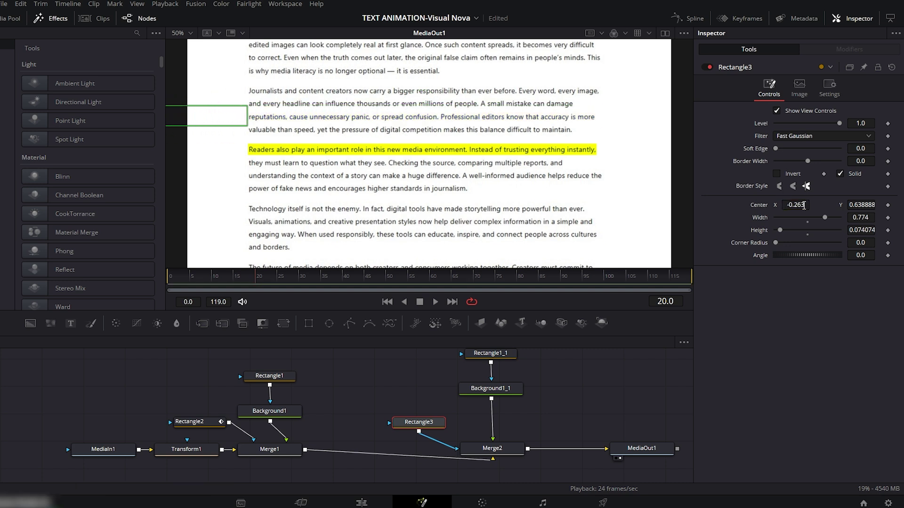
left_click(887, 205)
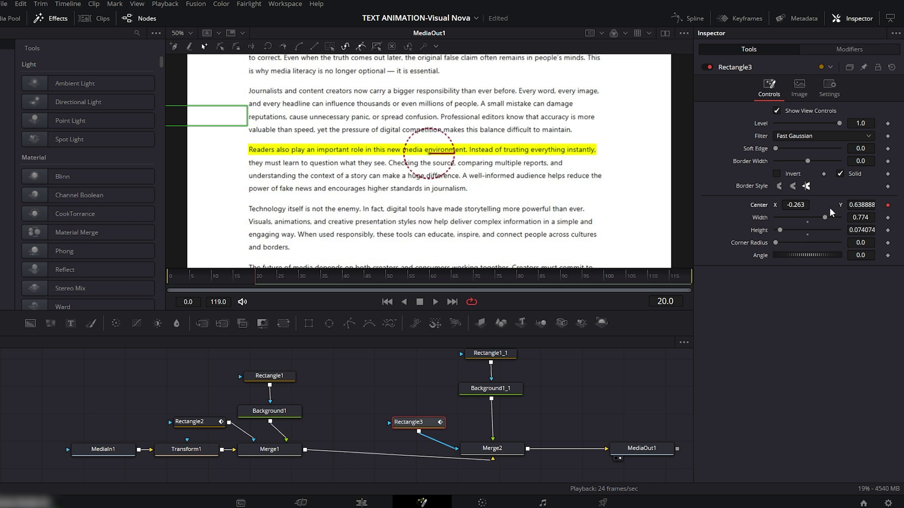
left_click_drag(275, 279, 325, 278)
left_click_drag(791, 205, 778, 191)
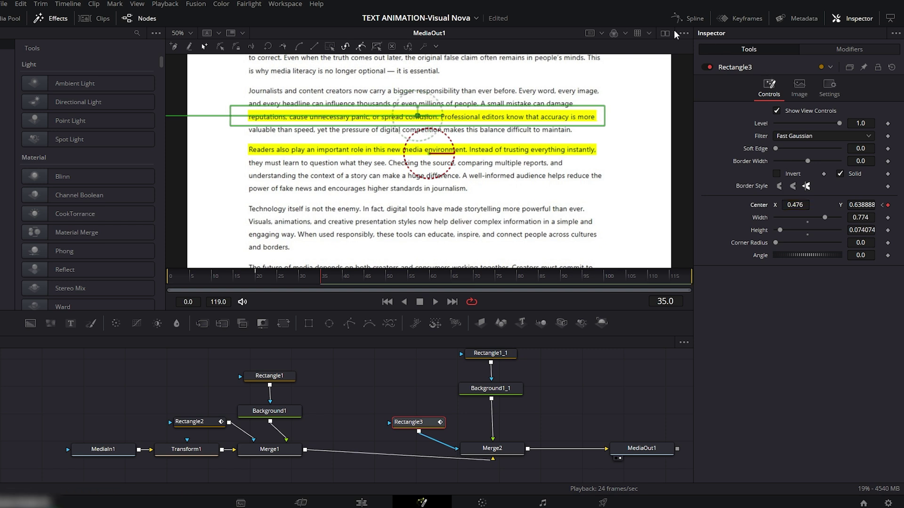
- Smooth both mask keyframes into an ease curve in the Spline editor
left_click(688, 19)
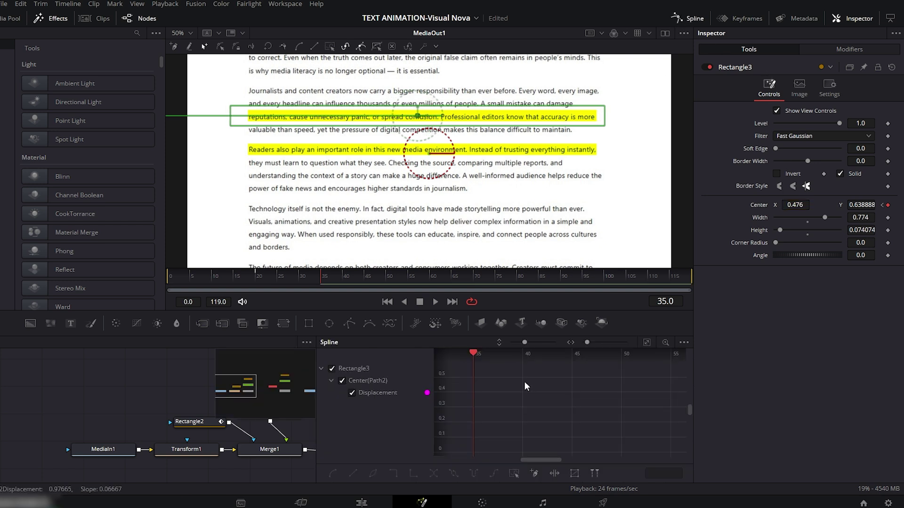
left_click(646, 342)
key("ctrl+a")
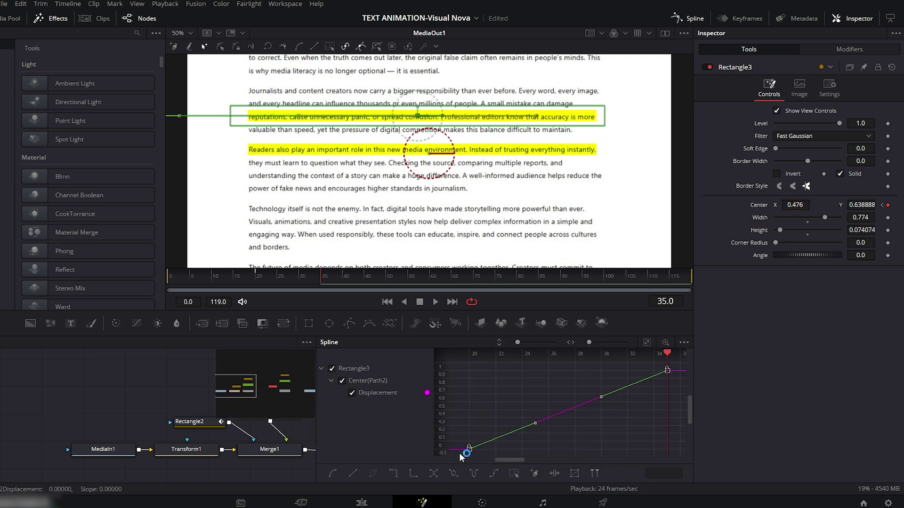
key("s")
left_click(684, 18)
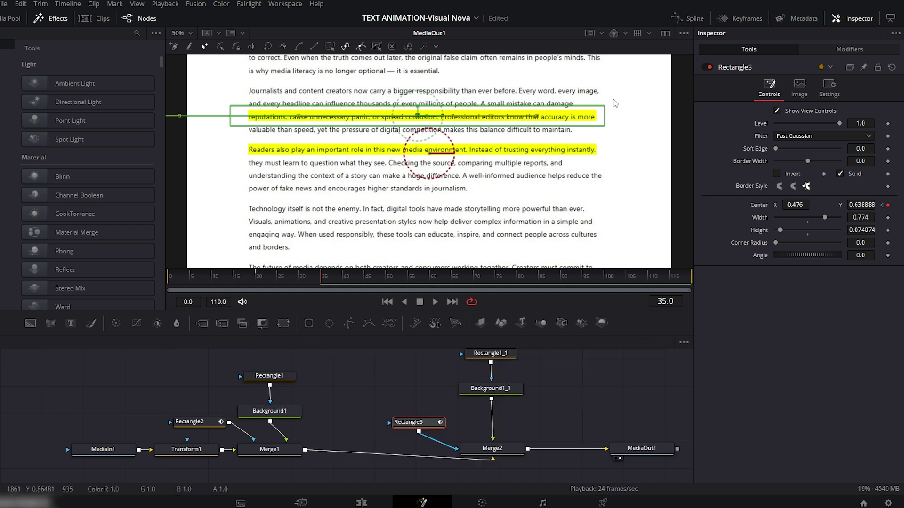
- Change the Background1_1 highlight colour to orange
left_click(487, 388)
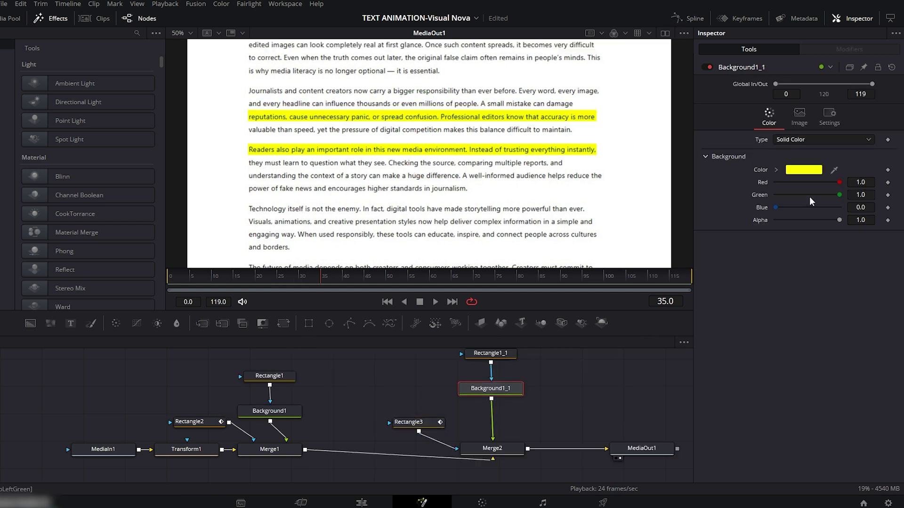
left_click(803, 170)
left_click(313, 178)
left_click(370, 178)
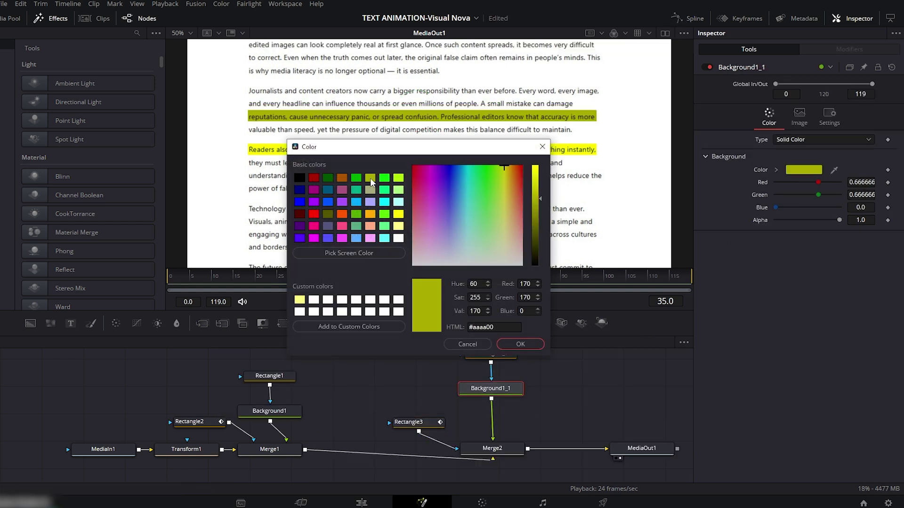
left_click(369, 214)
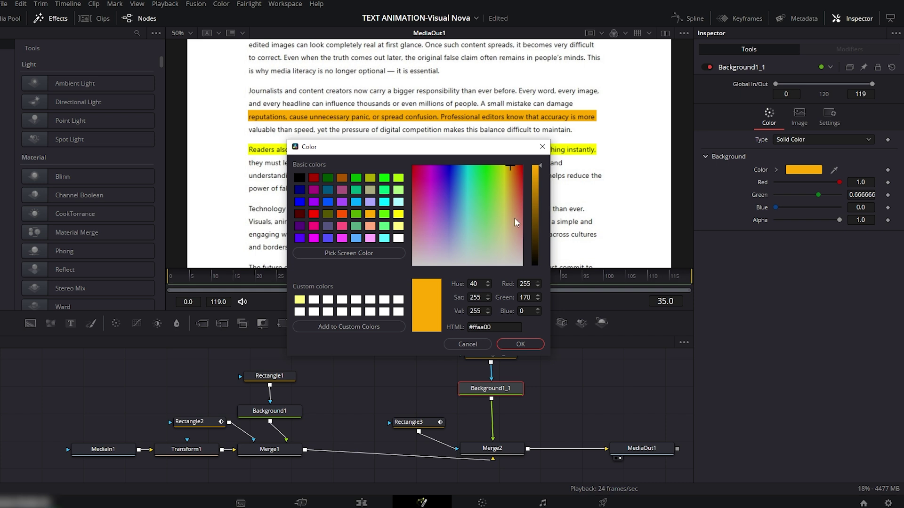
left_click(520, 344)
- Add a Rectangle mask to Background1_1 and play the highlights from frame 0
left_click(308, 324)
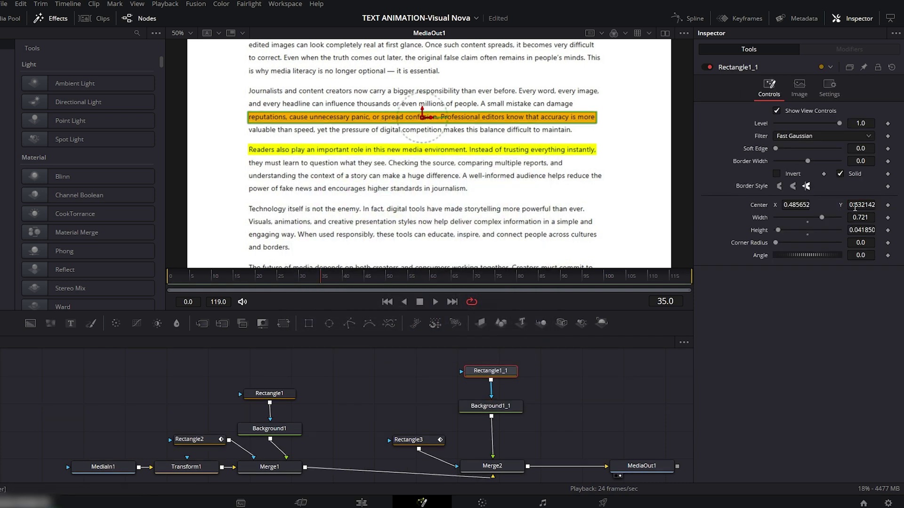
left_click_drag(310, 281, 142, 278)
left_click(404, 360)
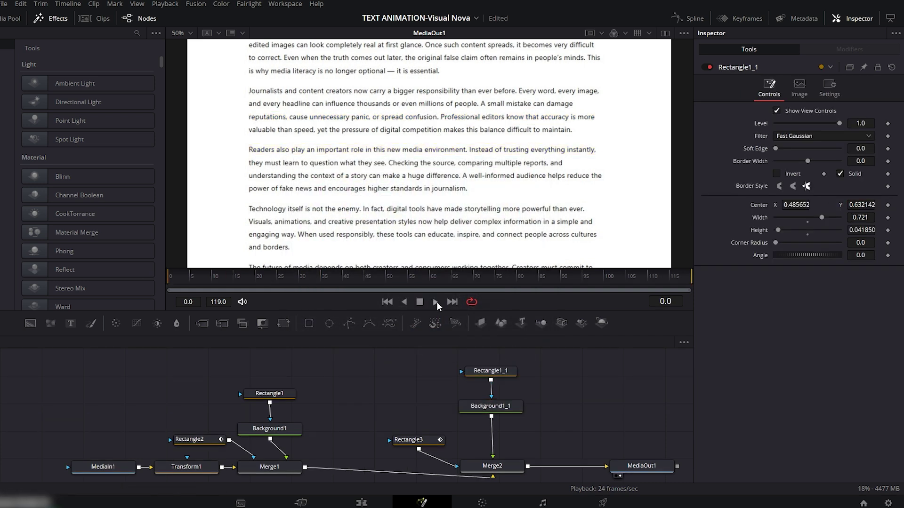
left_click(435, 302)
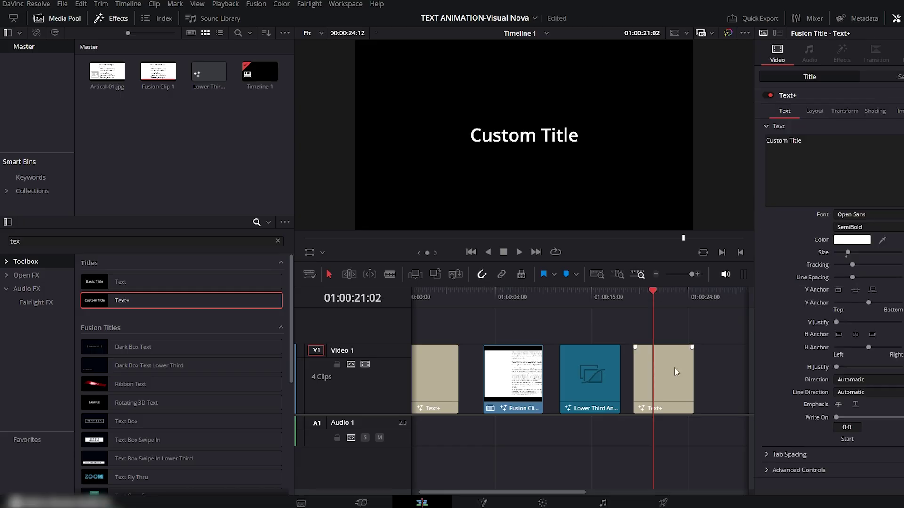
- Change the last Text+ clip's duration to 2 seconds
right_click(674, 372)
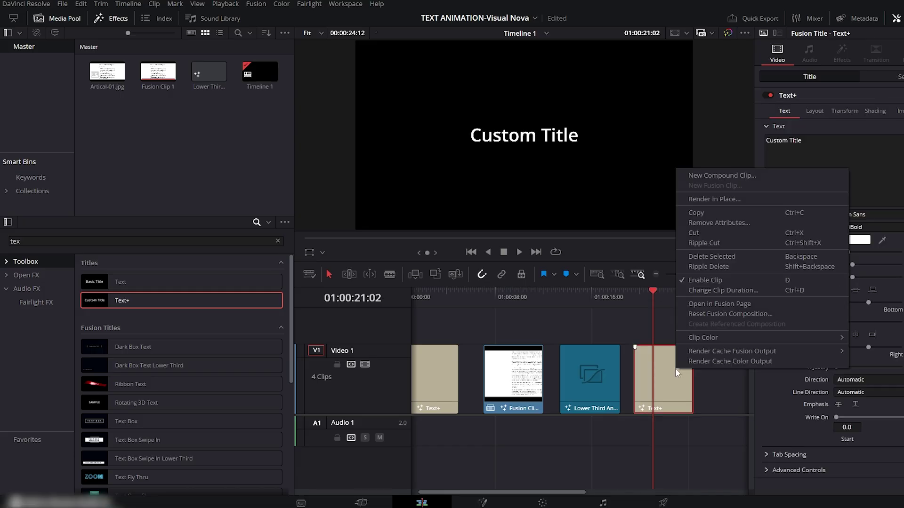
left_click(709, 289)
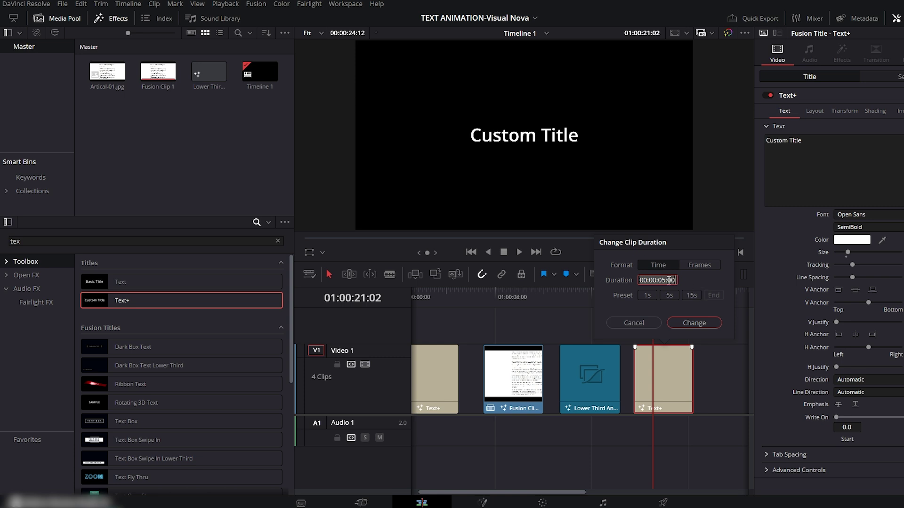
type("2")
key("Return")
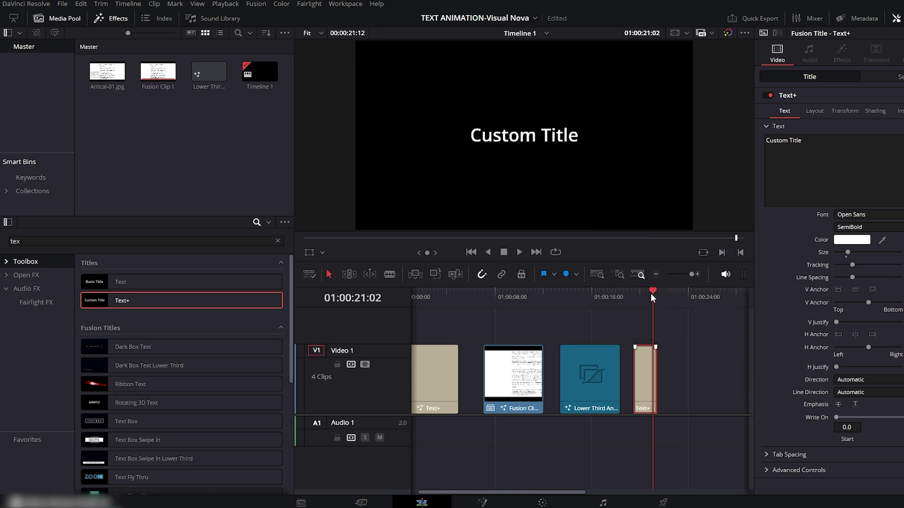
- Open the last title in Fusion and change its text to 'Glitch' and 'Effect' on two lines
left_click(483, 502)
left_click_drag(357, 397, 604, 396)
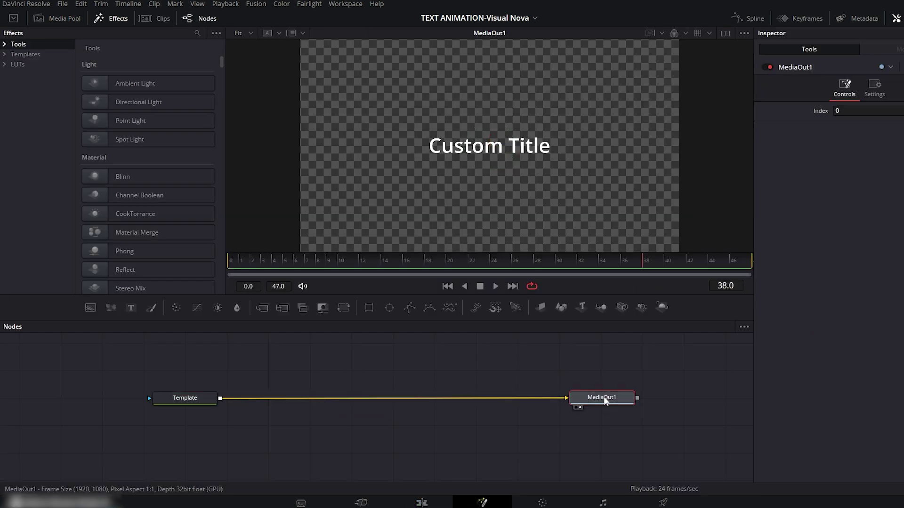
left_click(205, 403)
left_click(830, 160)
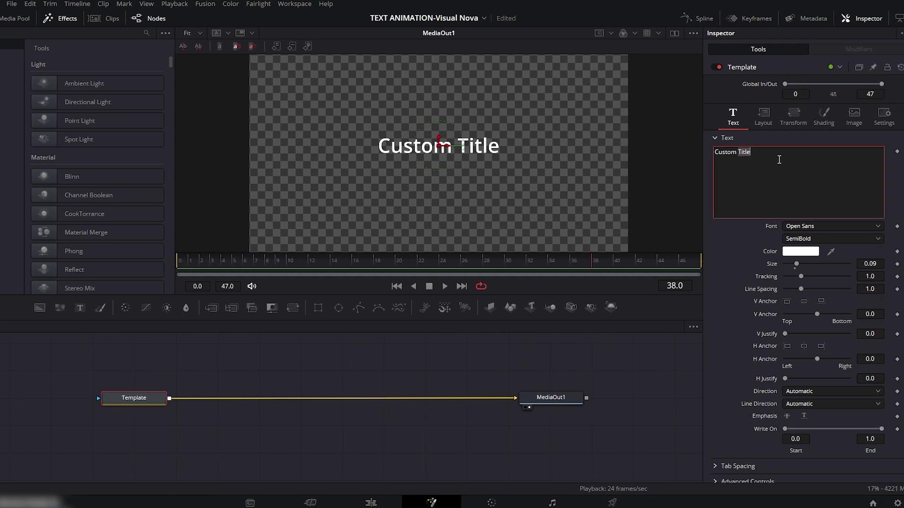
key("ctrl+a")
type("Glitch")
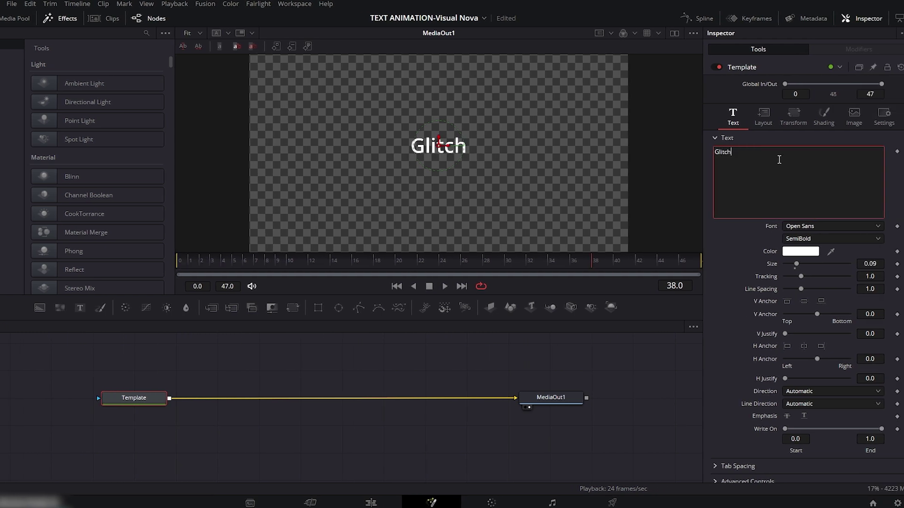
key("Return")
type("Effect")
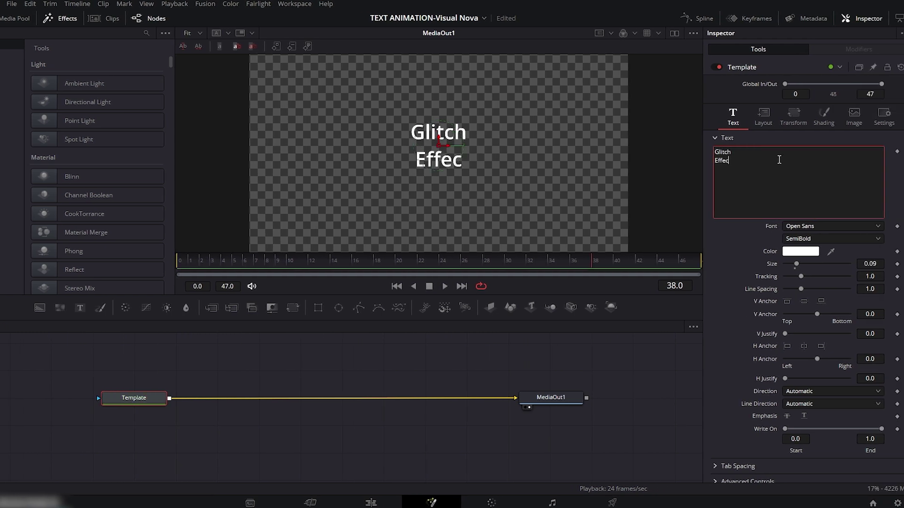
- Set the title font to Impact, widen tracking to 1.055, and add a Transform node
left_click(832, 227)
key("Down")
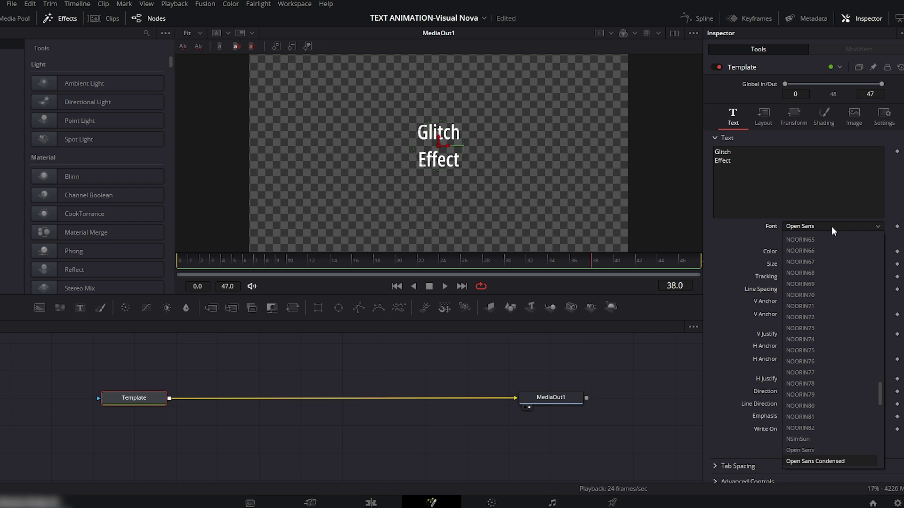
key("i")
left_click(809, 239)
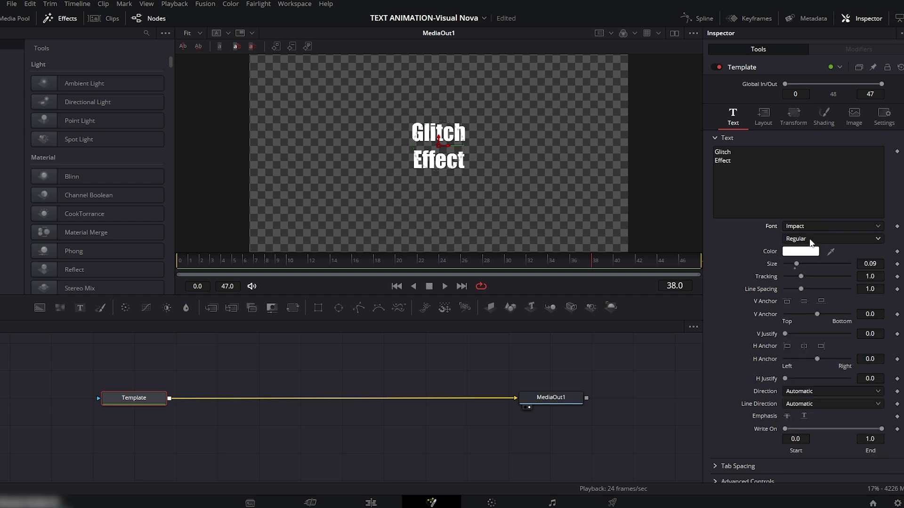
left_click_drag(863, 276, 873, 276)
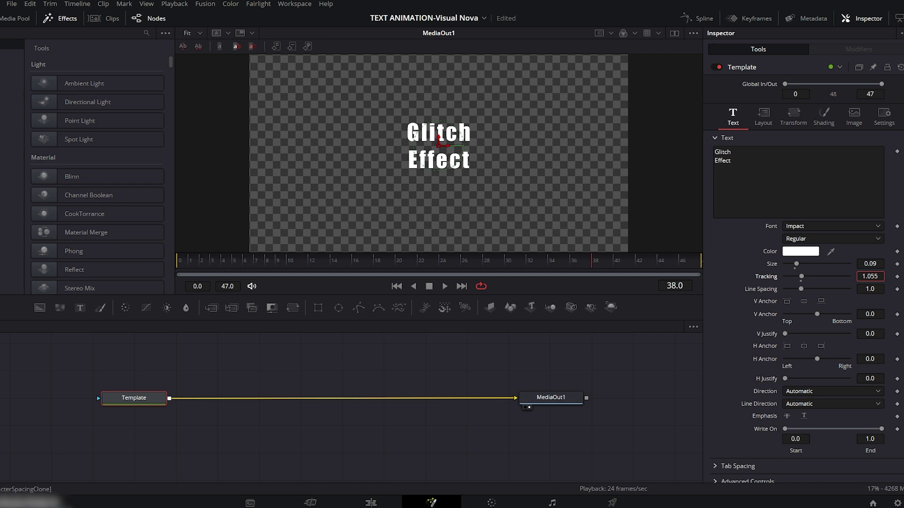
left_click(293, 309)
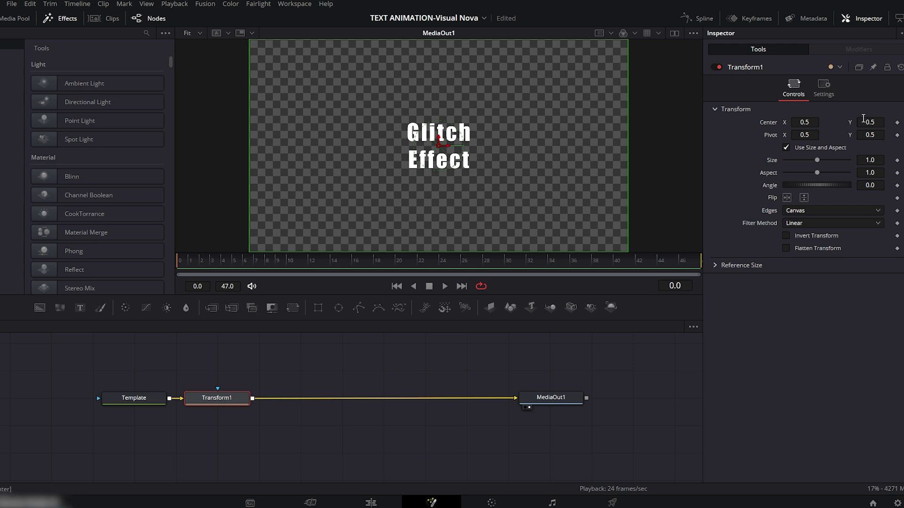
- Keyframe Transform1 Center Y at 0.404 on frame 0 and 0.5 on frame 5
left_click_drag(863, 119, 847, 118)
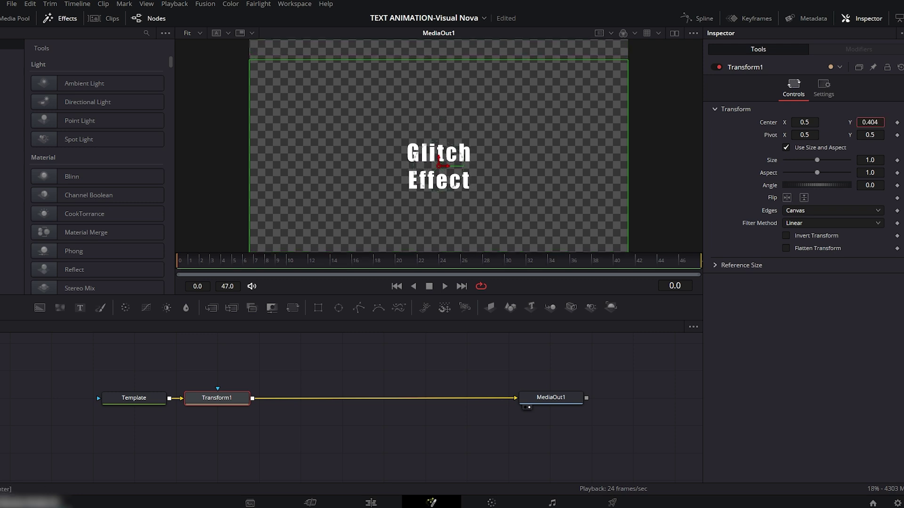
left_click(897, 123)
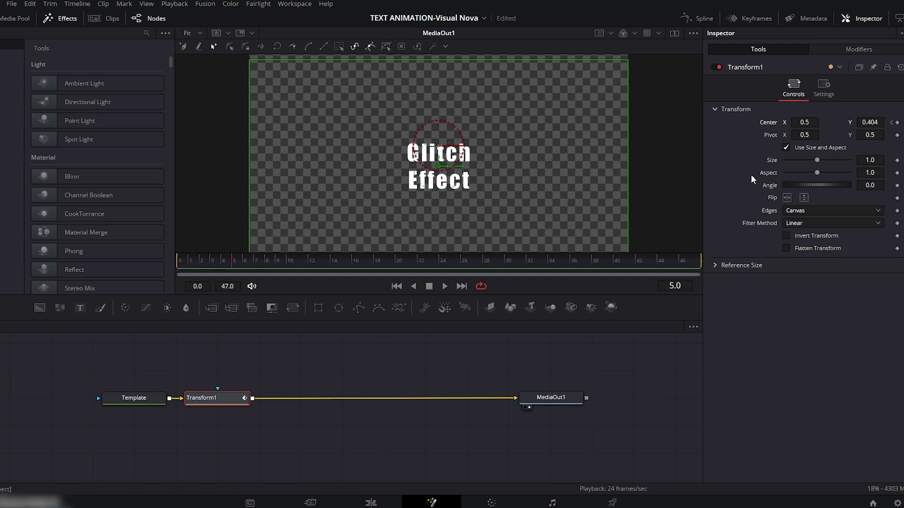
left_click(878, 123)
type("0.5")
key("Tab")
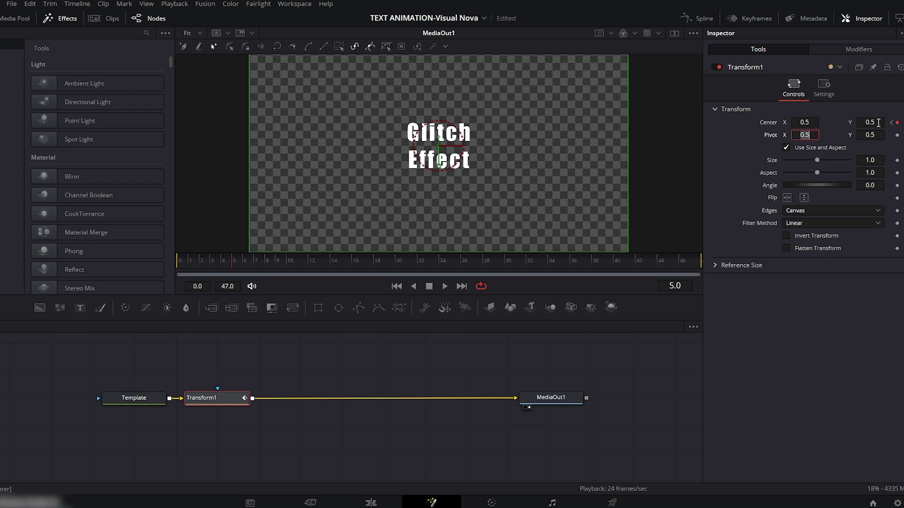
- Play the rising title from frame 0 to check the motion
left_click_drag(230, 264, 170, 263)
left_click(445, 287)
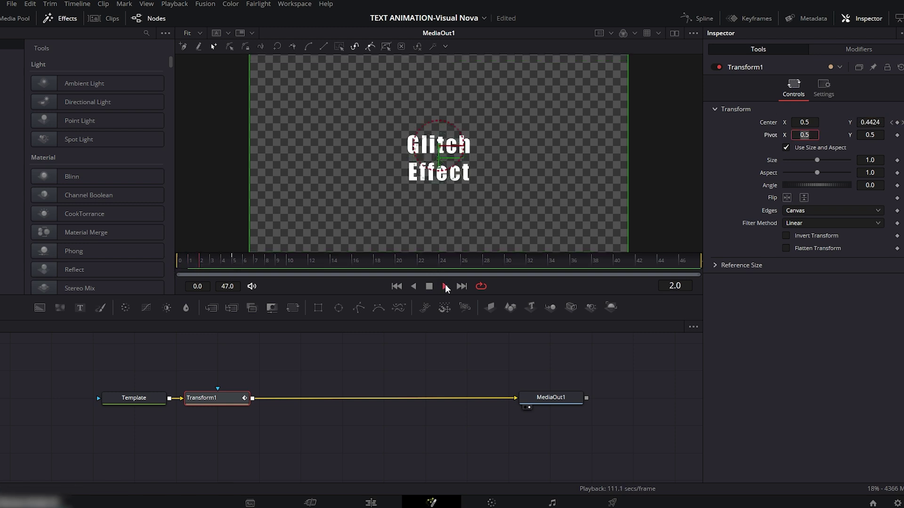
left_click(429, 286)
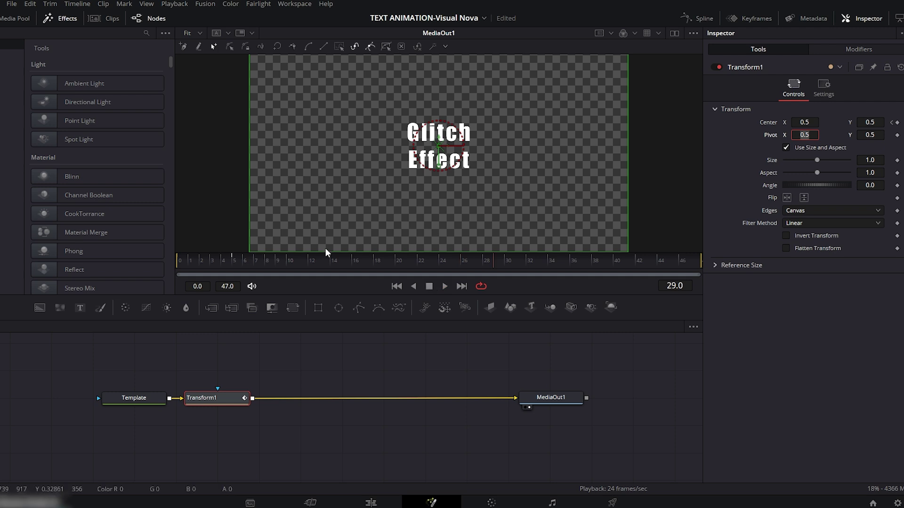
left_click_drag(230, 262, 180, 263)
left_click_drag(224, 400, 249, 398)
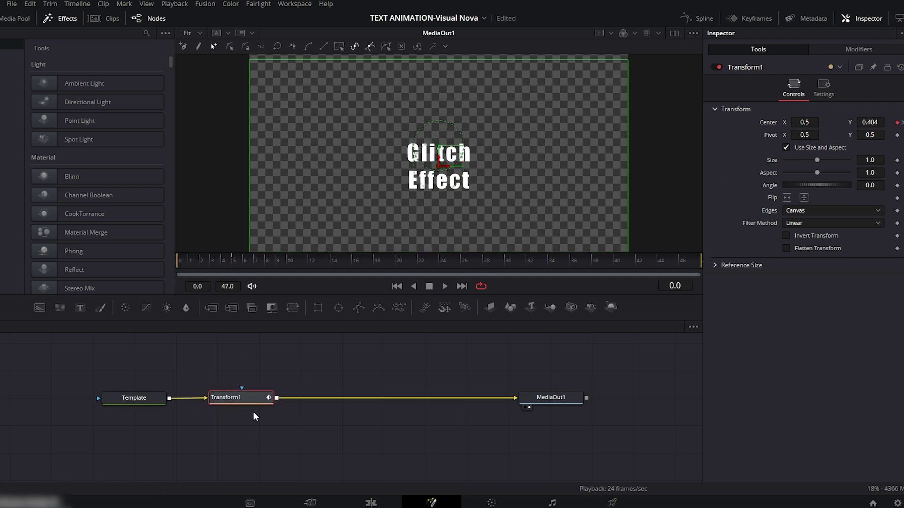
- Keyframe the Template's shading opacity at 0 on frame 0, then bring it back to full
left_click(143, 398)
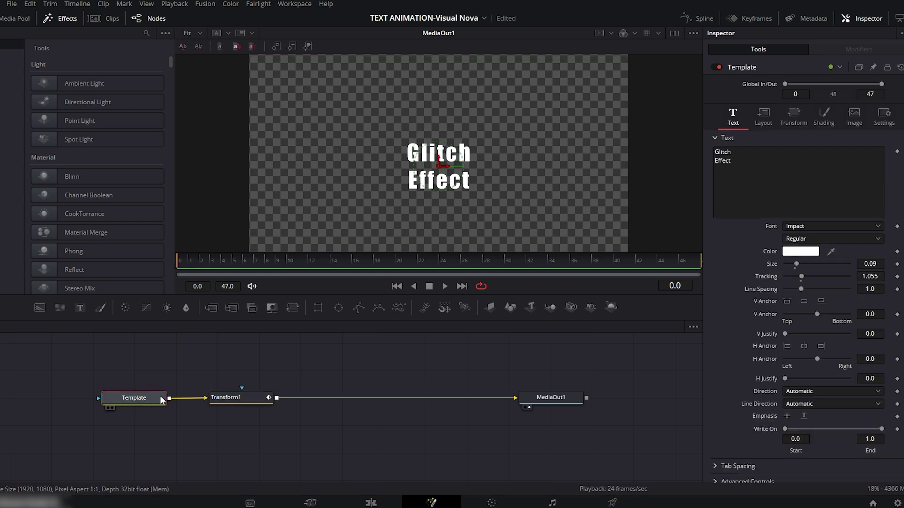
left_click(826, 114)
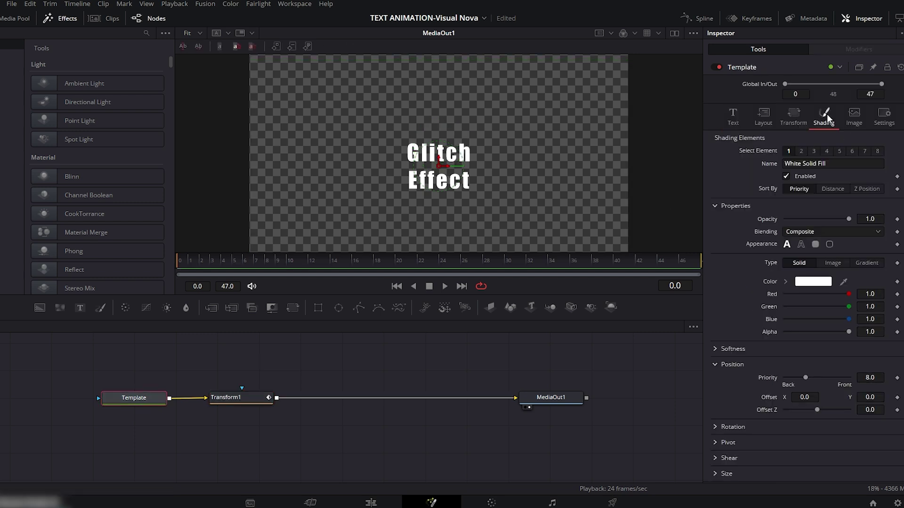
left_click_drag(848, 218, 775, 219)
left_click(897, 219)
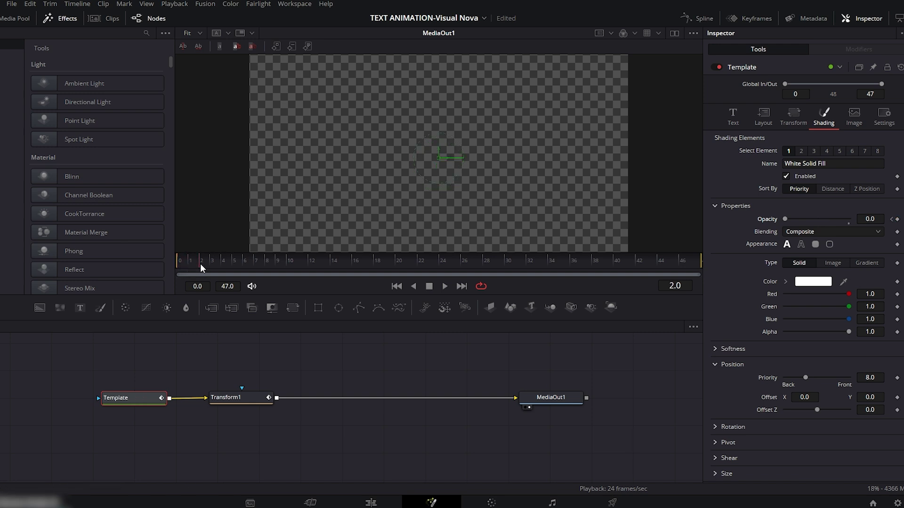
left_click_drag(786, 219, 850, 219)
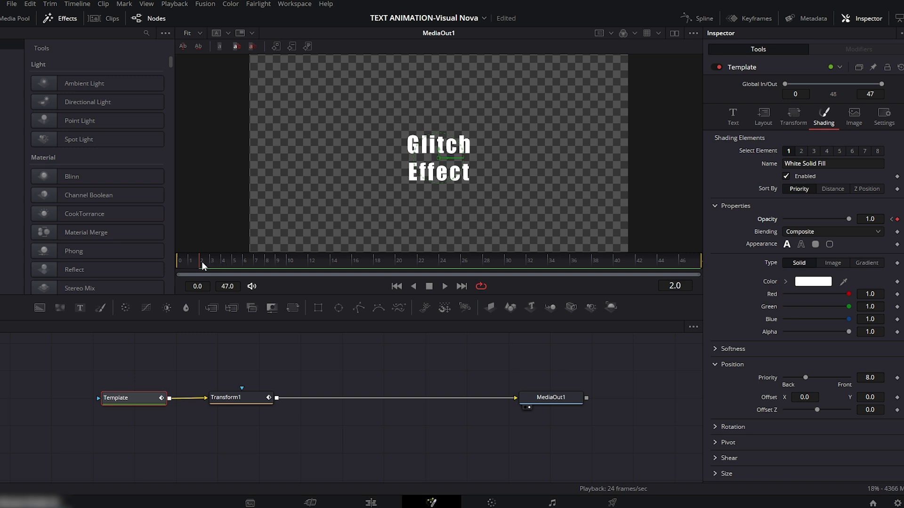
- Dim the opacity to about 0.5 at frame 4 and advance through frames 5, 7 and 13
left_click_drag(207, 263, 221, 262)
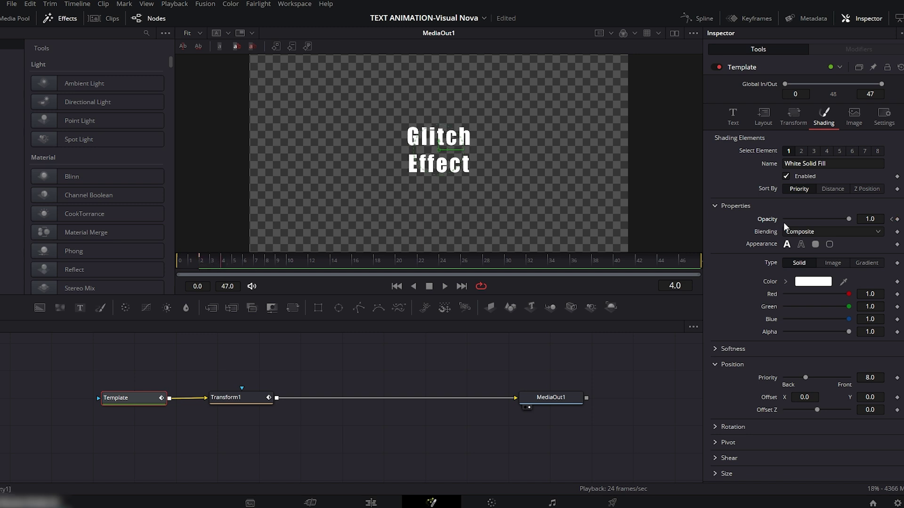
left_click_drag(844, 219, 798, 217)
left_click_drag(224, 259, 233, 260)
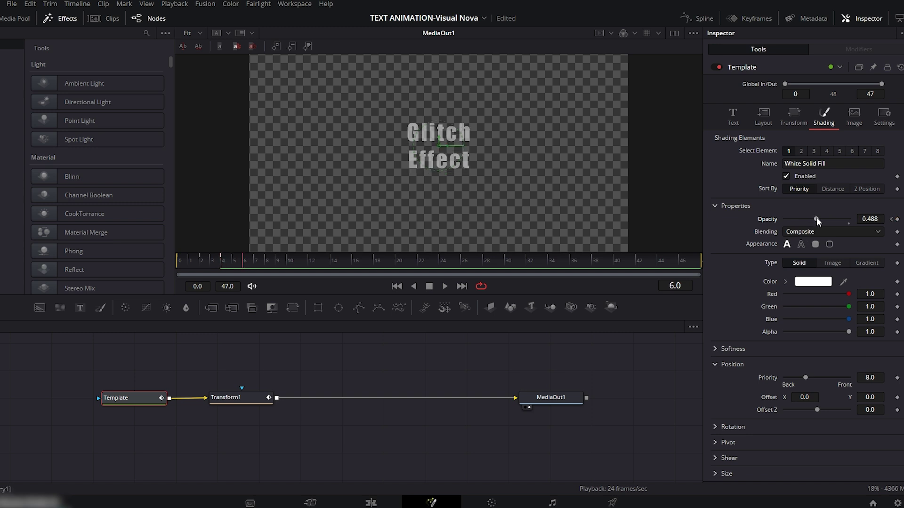
left_click(257, 261)
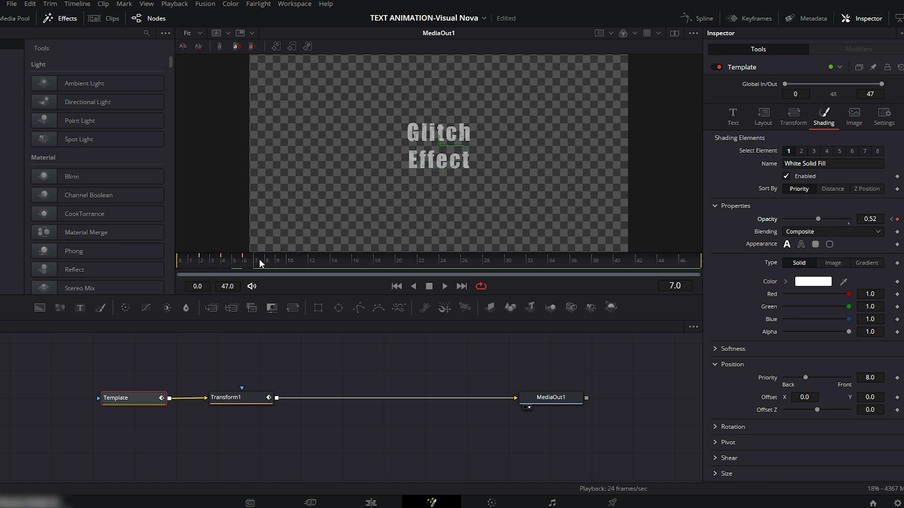
left_click_drag(260, 264, 573, 264)
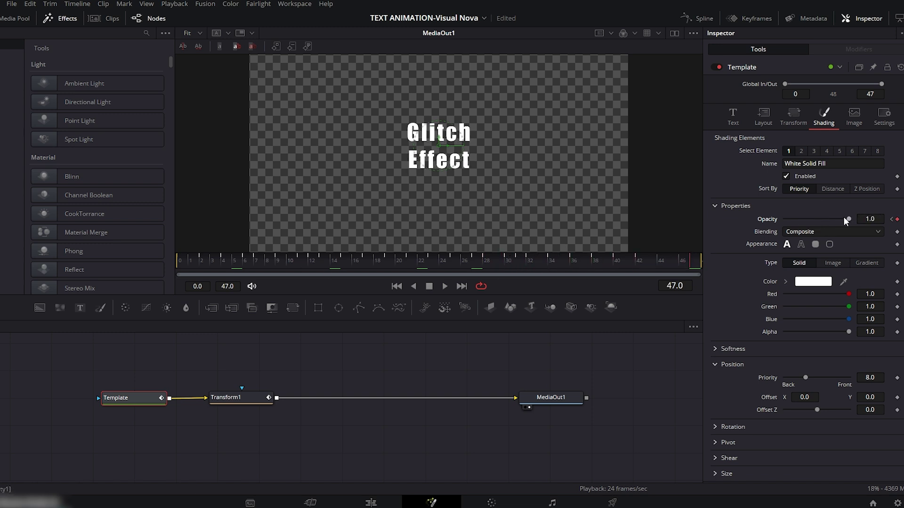
- Show and fit the Template Opacity curve in the Spline editor and select its keyframes
left_click(702, 19)
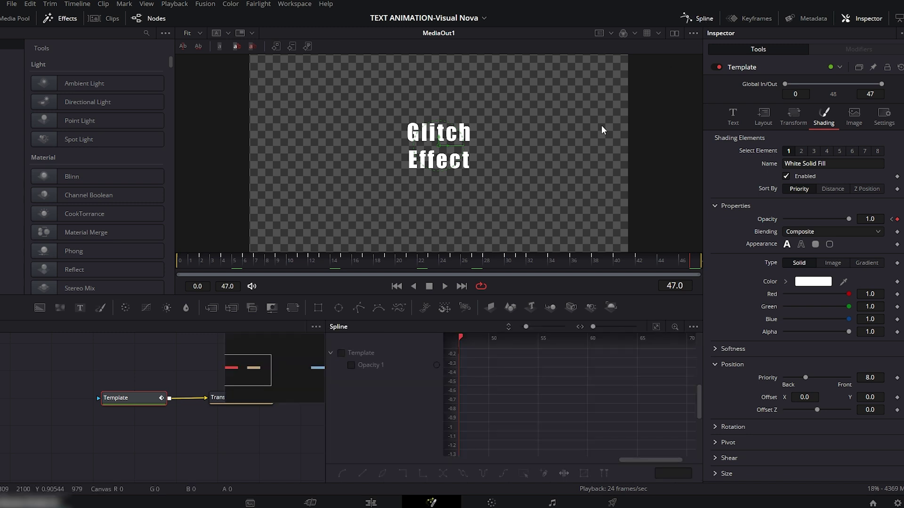
left_click(341, 352)
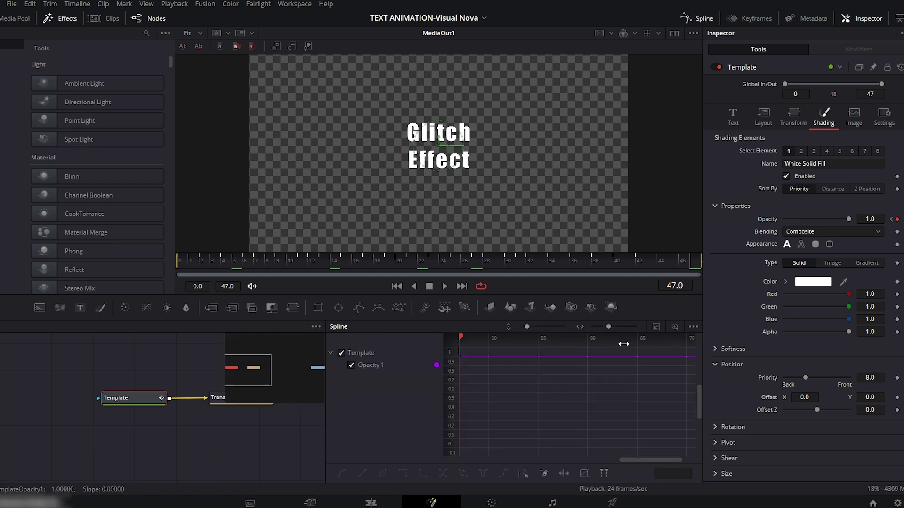
left_click(657, 326)
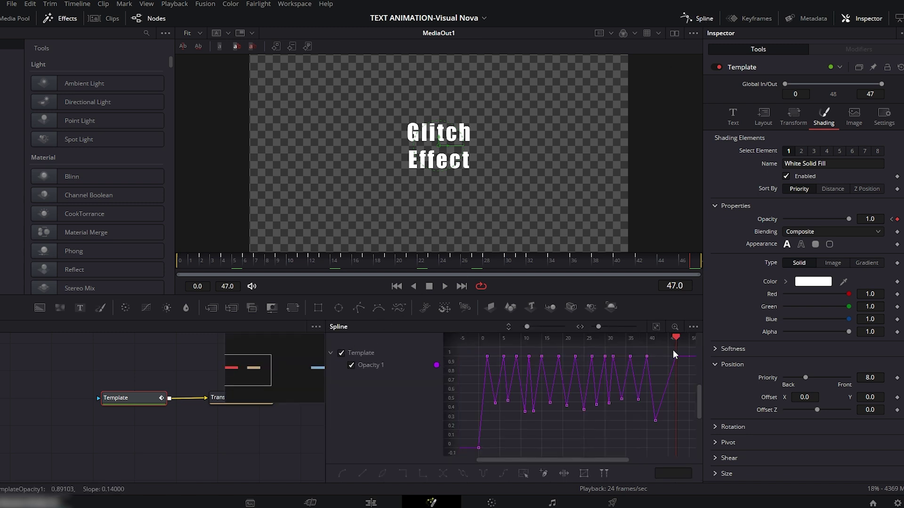
left_click_drag(680, 349, 469, 445)
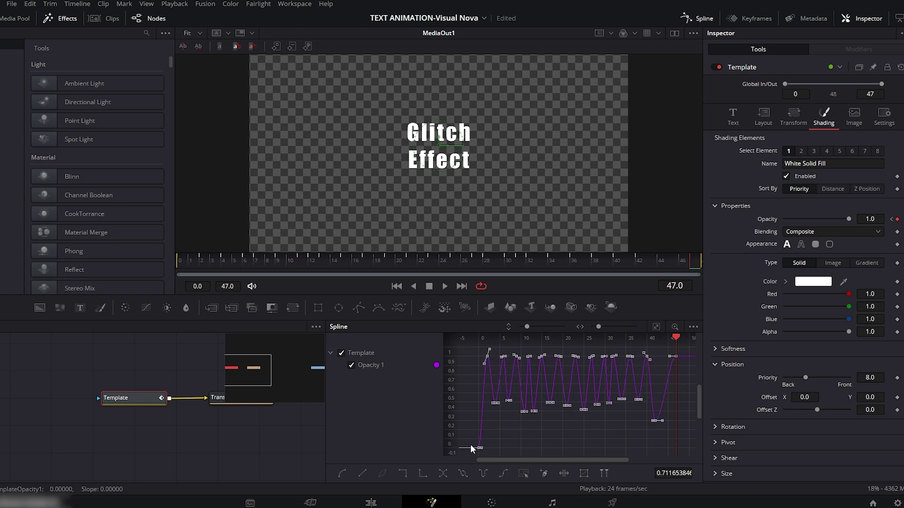
- Play the glitch flicker from frame 0
left_click(703, 19)
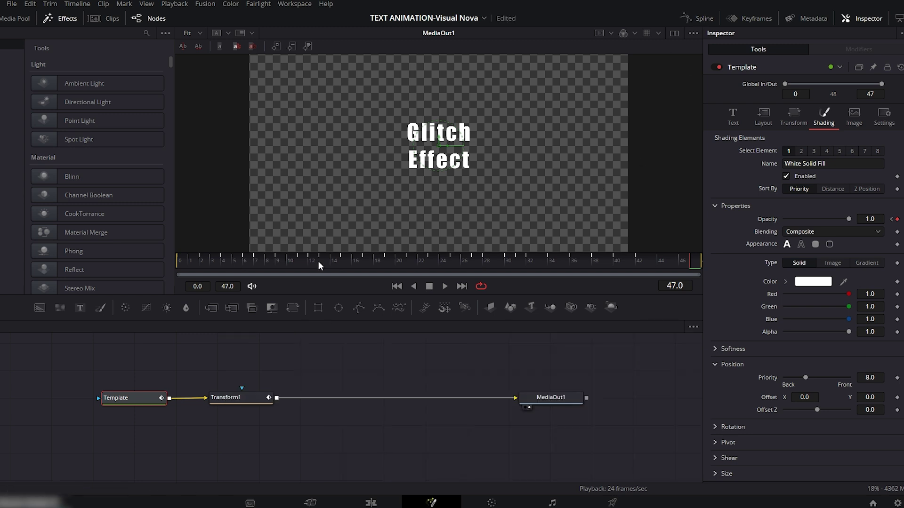
left_click_drag(298, 267, 185, 267)
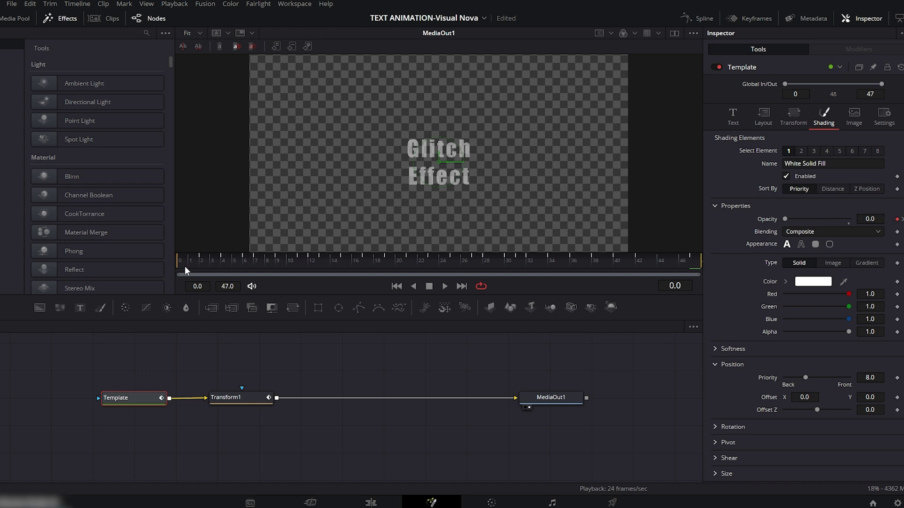
left_click(444, 287)
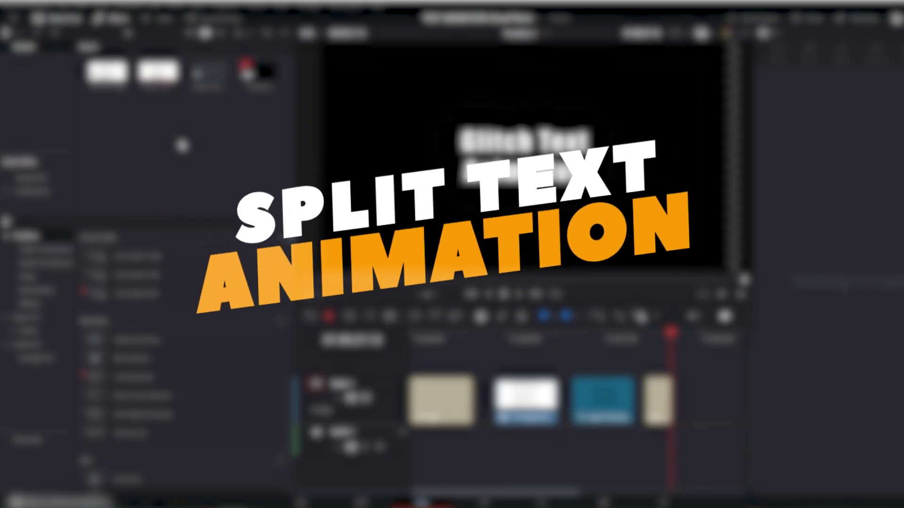
- Create a new Fusion Composition named 'Split Text' in the Media Pool
right_click(181, 140)
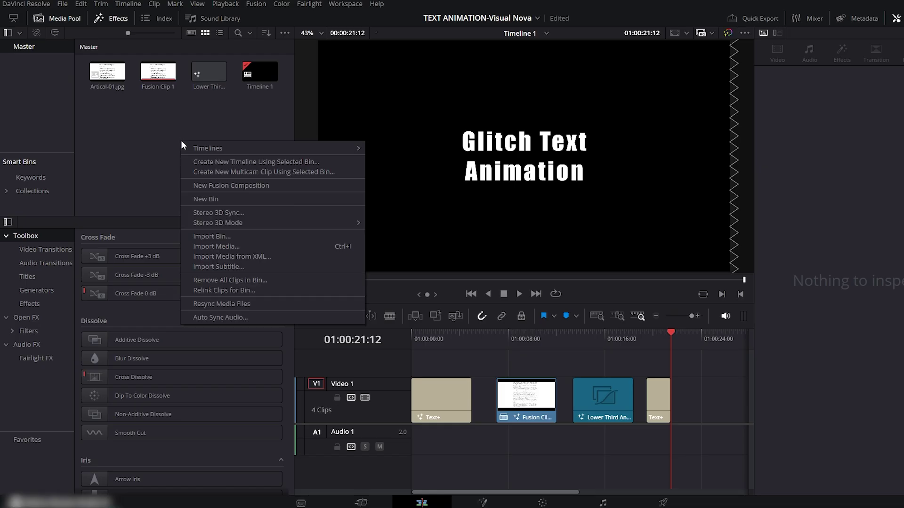
left_click(221, 186)
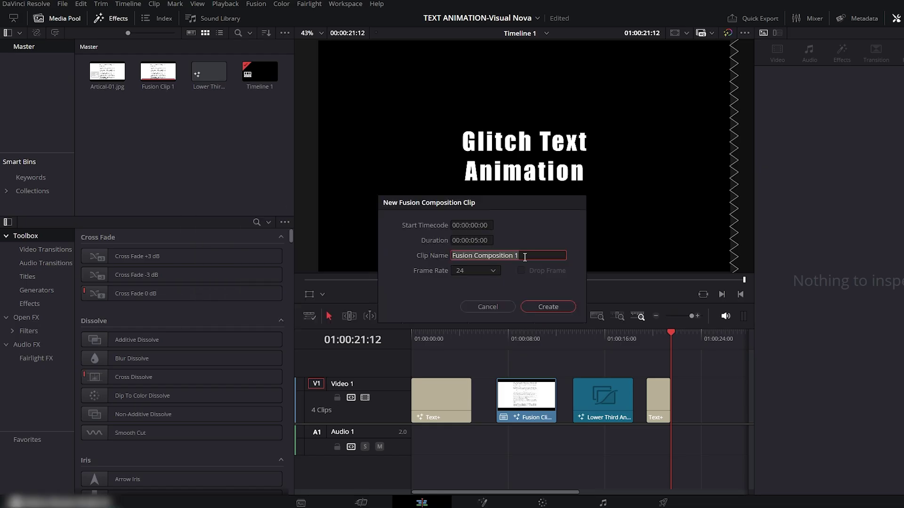
type("Split Text")
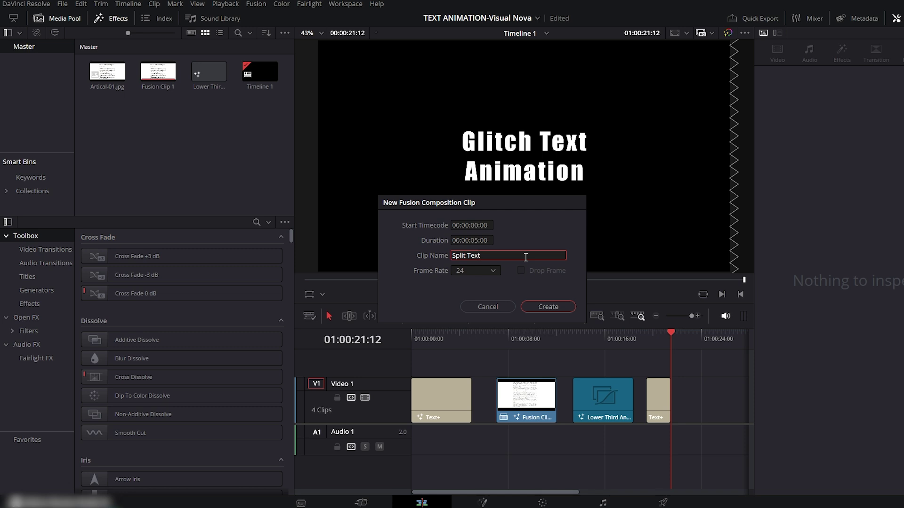
key("Return")
- Place the Split Text clip at the end of V1 and open it in Fusion
left_click_drag(260, 71, 692, 404)
left_click(708, 407)
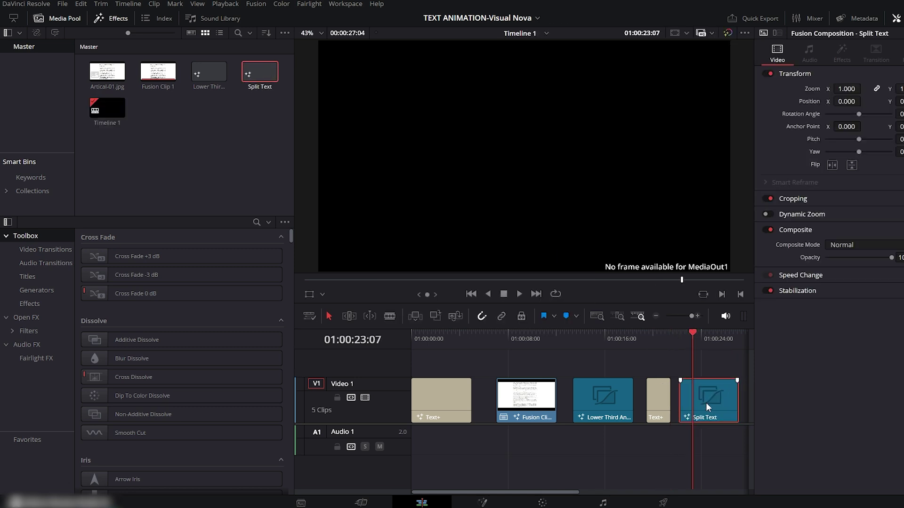
left_click(483, 502)
- Add a Text+ node and connect it to MediaOut1
left_click_drag(249, 373, 492, 410)
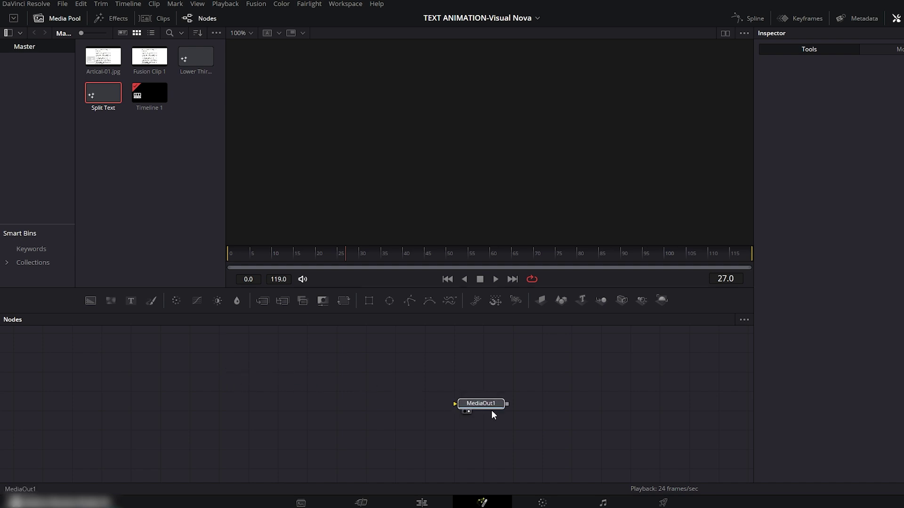
left_click(589, 430)
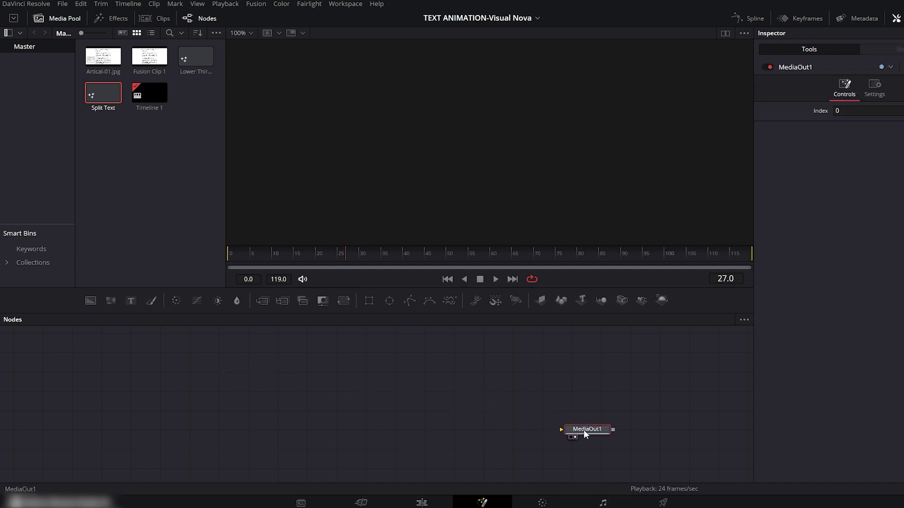
left_click_drag(131, 301, 130, 309)
left_click_drag(278, 435, 606, 439)
- Type DAVINCI in Impact at about 0.22 size, then add a Background node
left_click(275, 435)
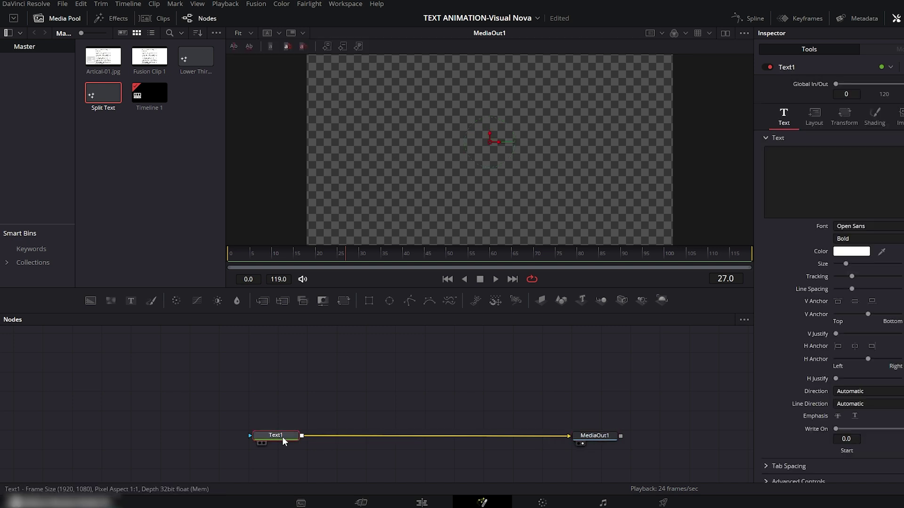
left_click(806, 158)
type("DAVINCI")
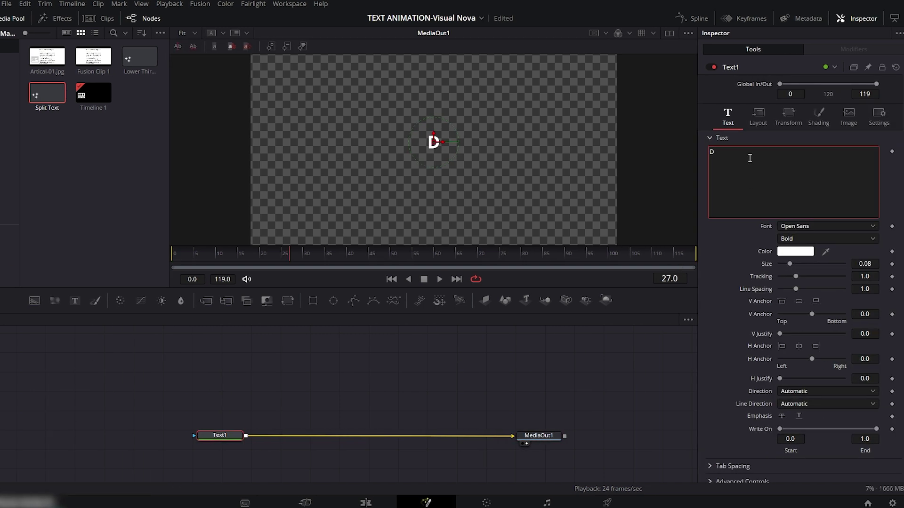
left_click(820, 227)
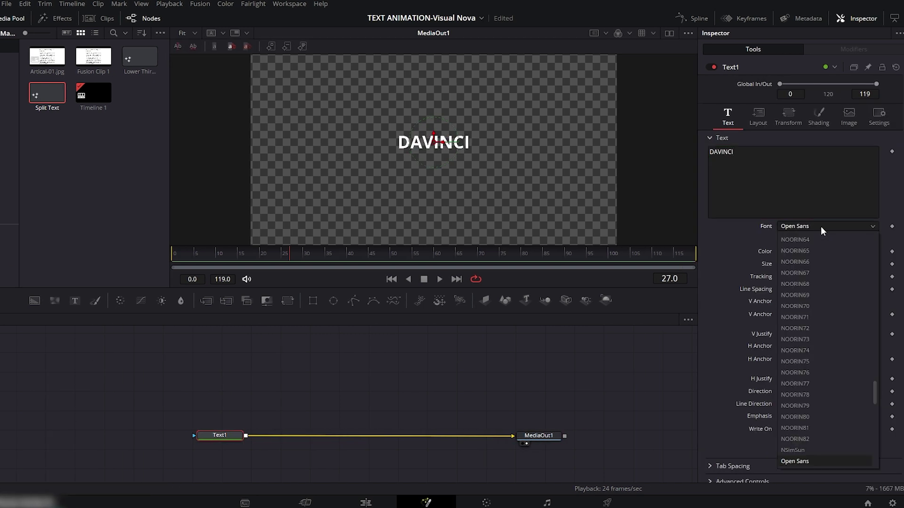
key("a")
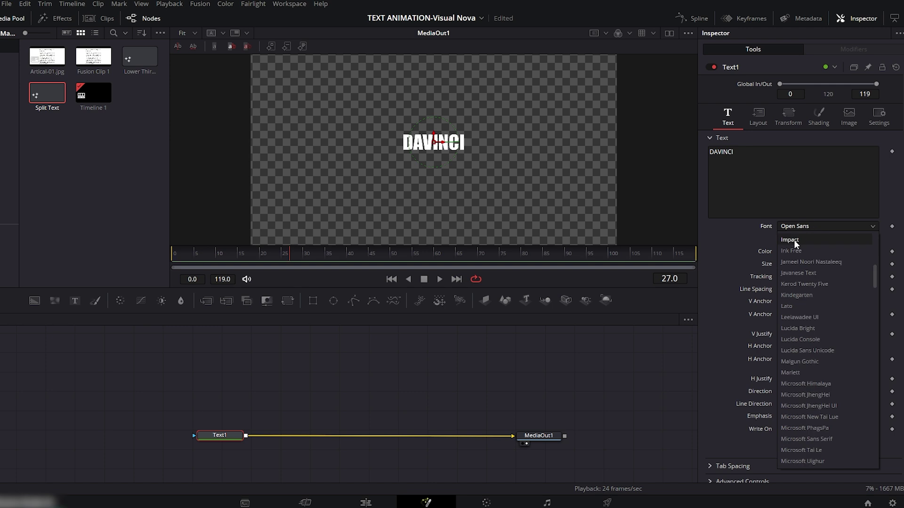
left_click(793, 239)
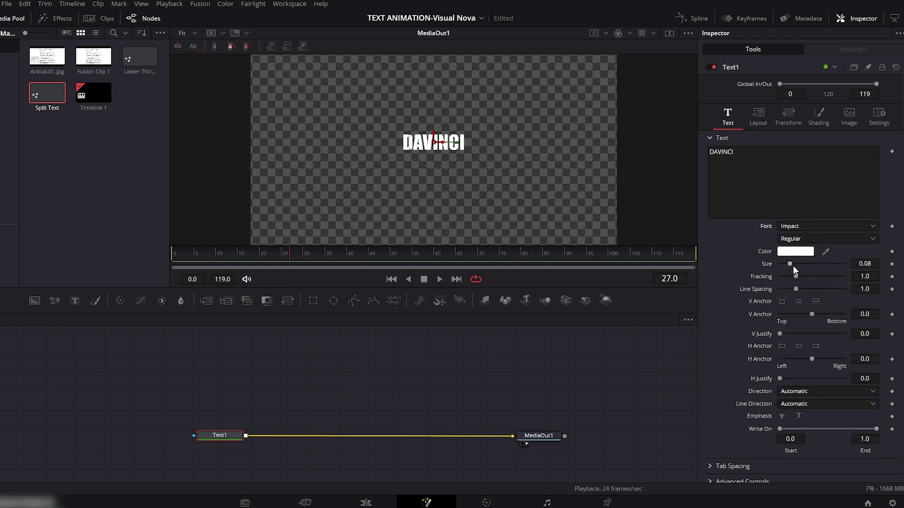
left_click_drag(792, 266, 806, 263)
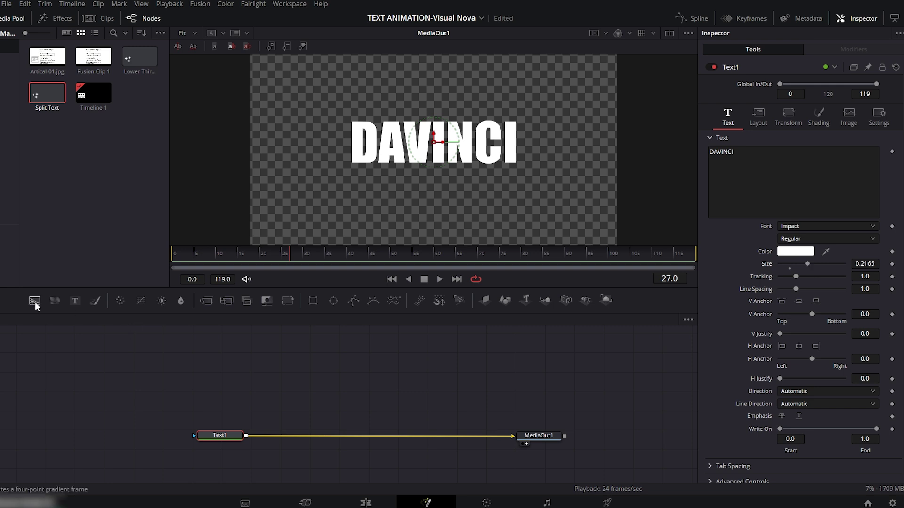
left_click_drag(35, 300, 246, 437)
- Add a Rectangle mask shortened to a 0.226-high bar and set Merge1's operator to In
left_click_drag(312, 301, 282, 395)
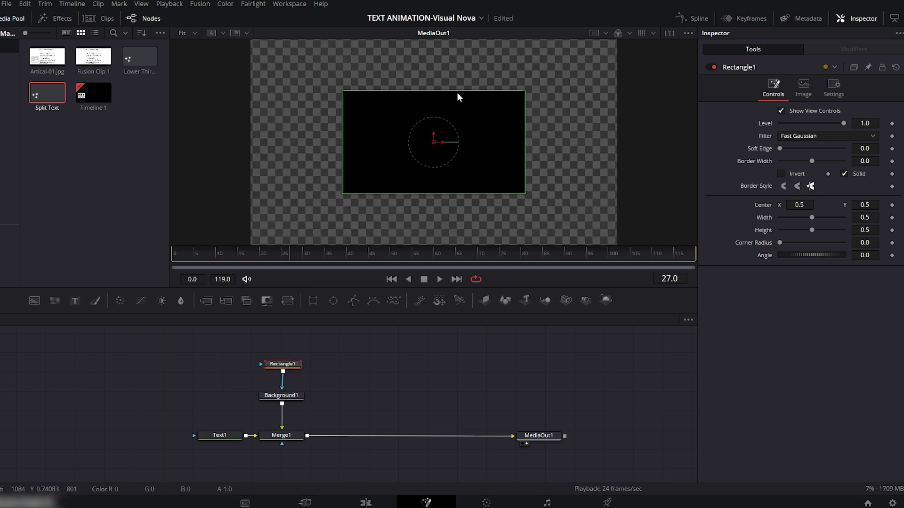
left_click_drag(457, 91, 453, 120)
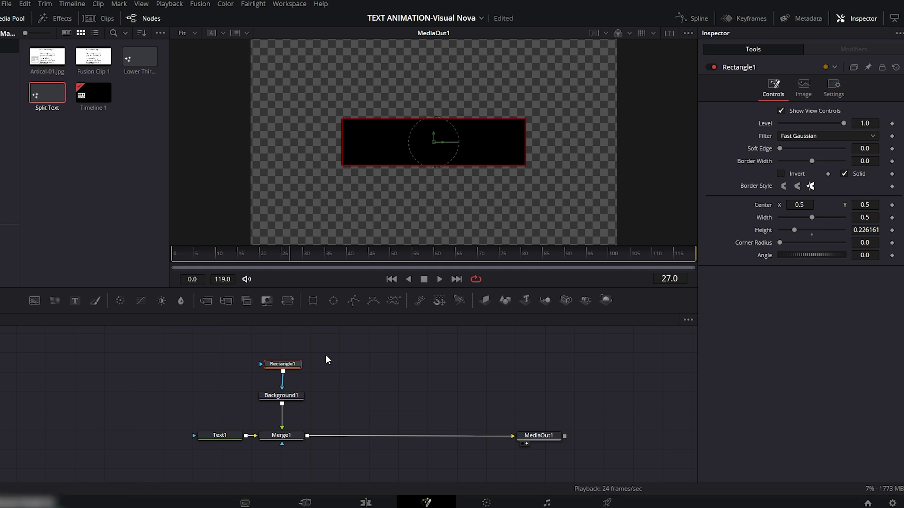
left_click(283, 436)
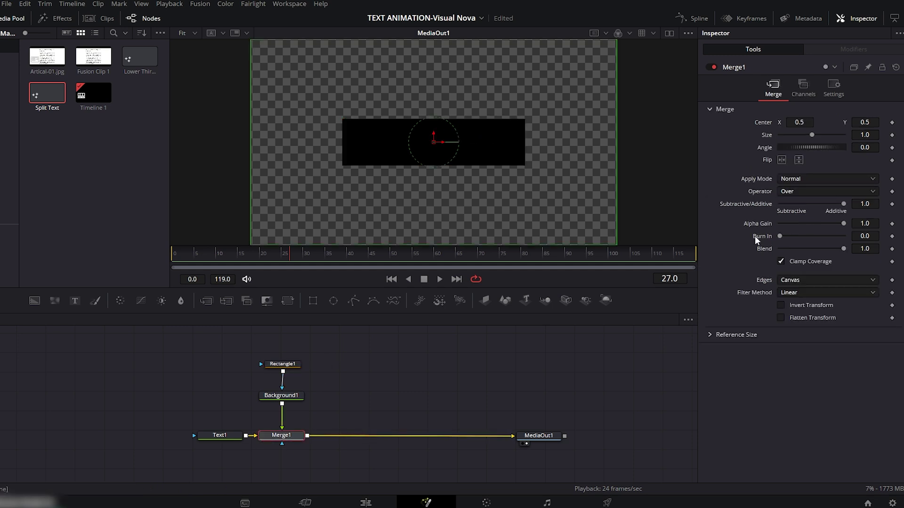
left_click(791, 192)
left_click(789, 214)
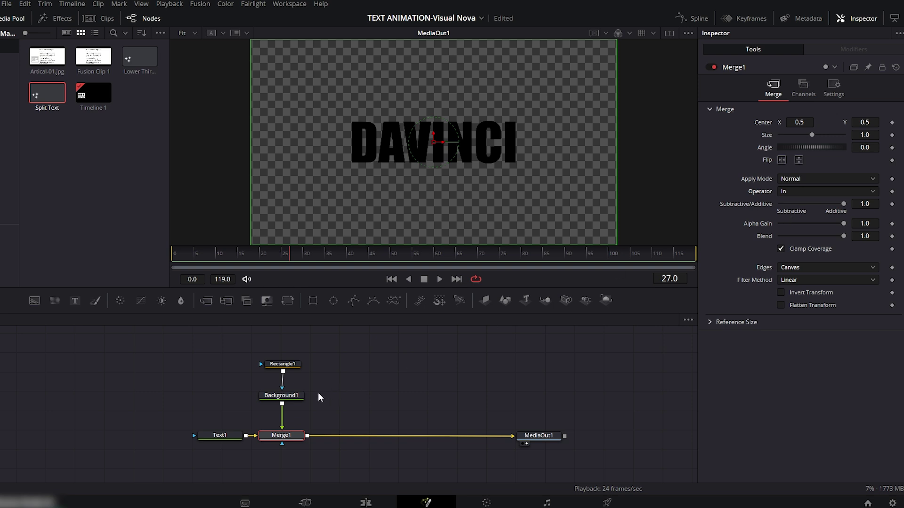
left_click(283, 396)
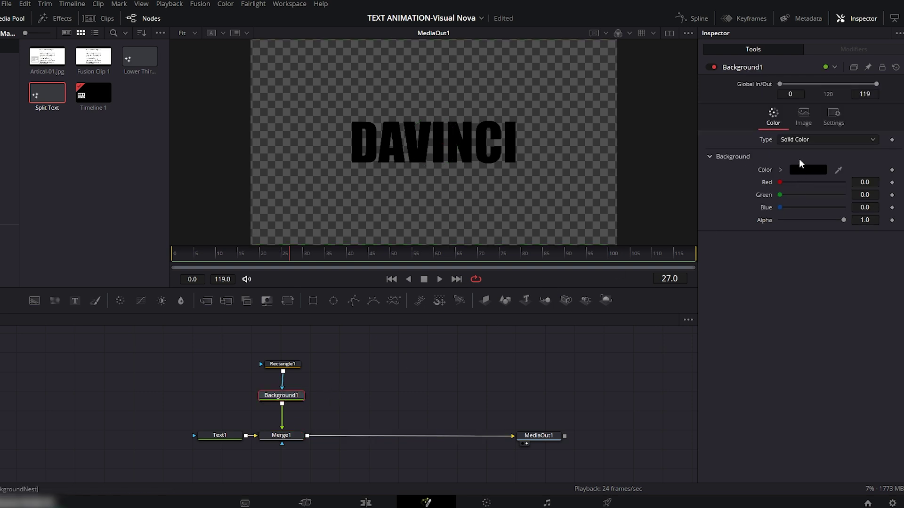
- Switch Background1 to a gradient fill placed vertically over the DAVINCI text
left_click(805, 140)
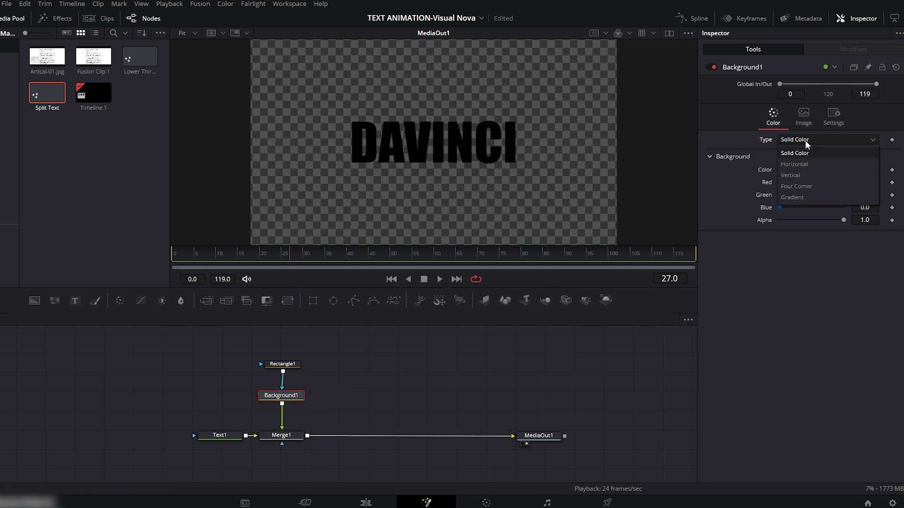
left_click(806, 197)
left_click_drag(616, 142, 433, 106)
left_click_drag(252, 142, 433, 159)
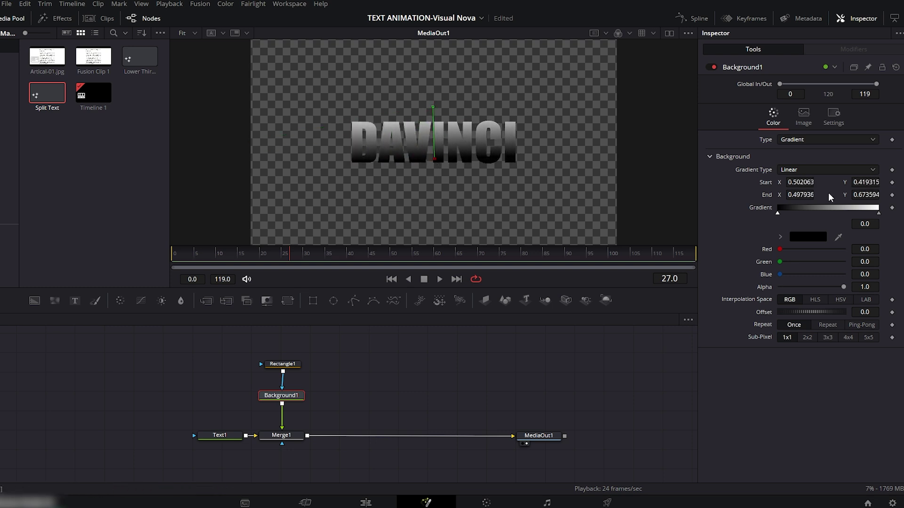
- Colour the gradient orange-brown to light grey, with the second stop at about 0.71
left_click(800, 238)
left_click_drag(417, 150, 420, 207)
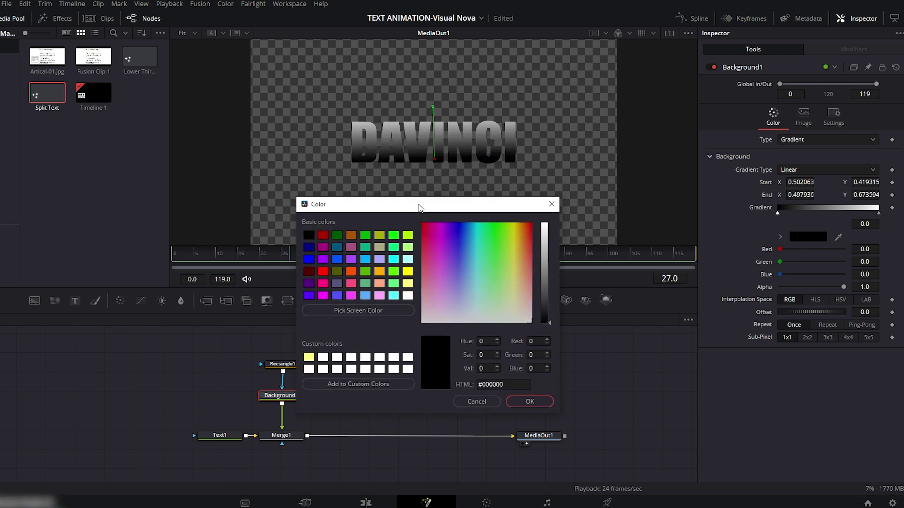
left_click(350, 235)
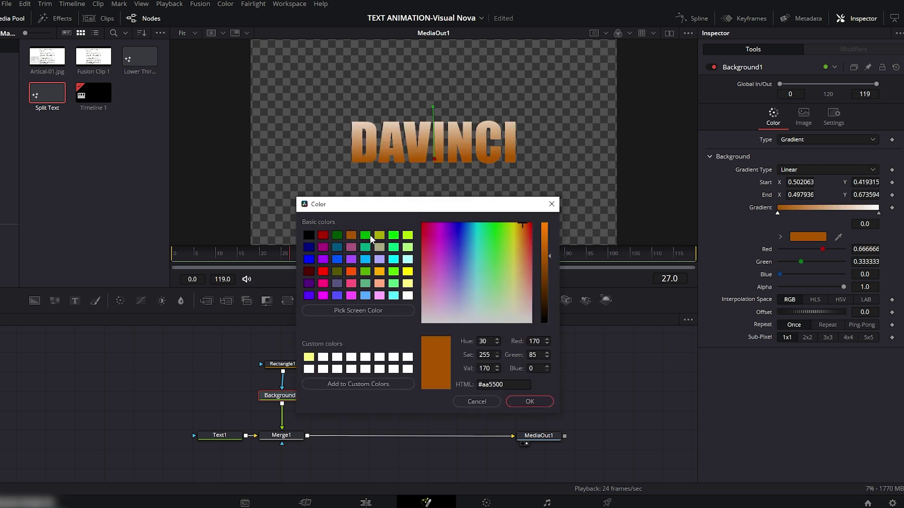
left_click(529, 402)
left_click_drag(878, 212, 848, 212)
left_click(808, 238)
left_click_drag(513, 148, 540, 236)
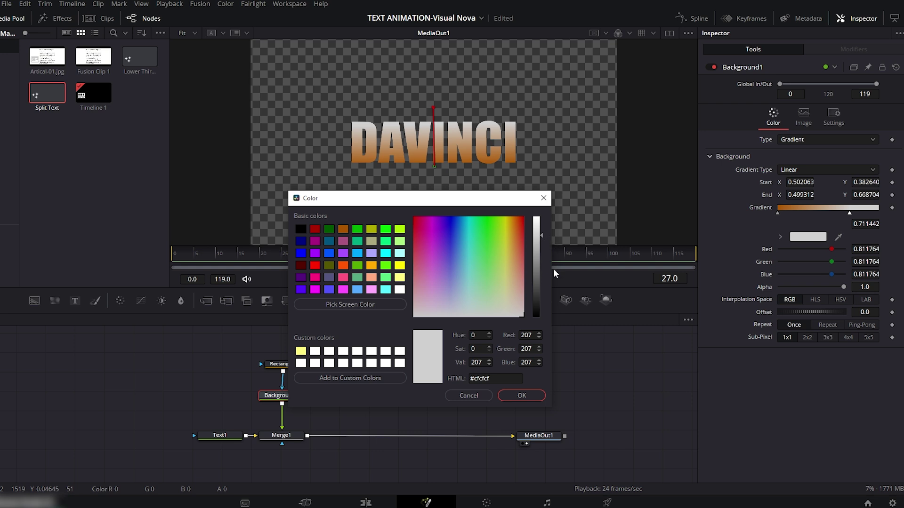
left_click(520, 396)
- Fine-tune the gradient across the letters and select the four DAVINCI title nodes
left_click_drag(434, 165, 436, 159)
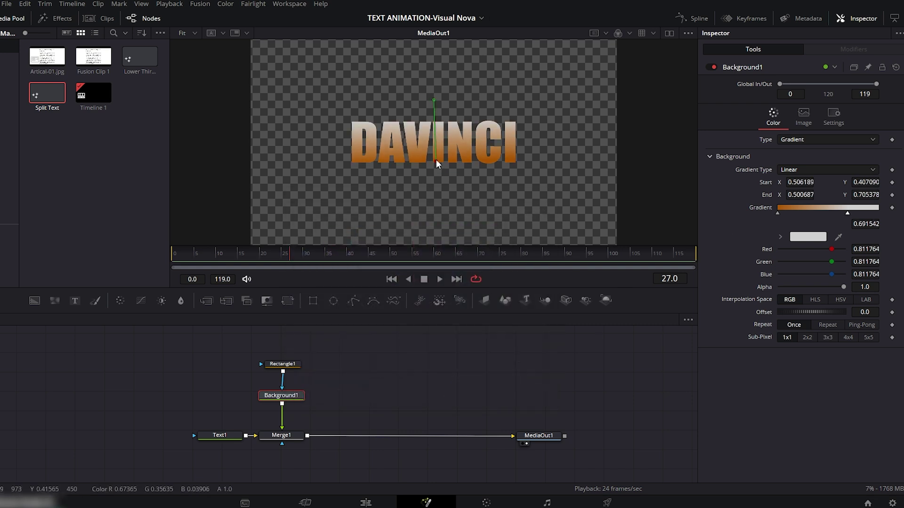
left_click_drag(434, 108, 435, 112)
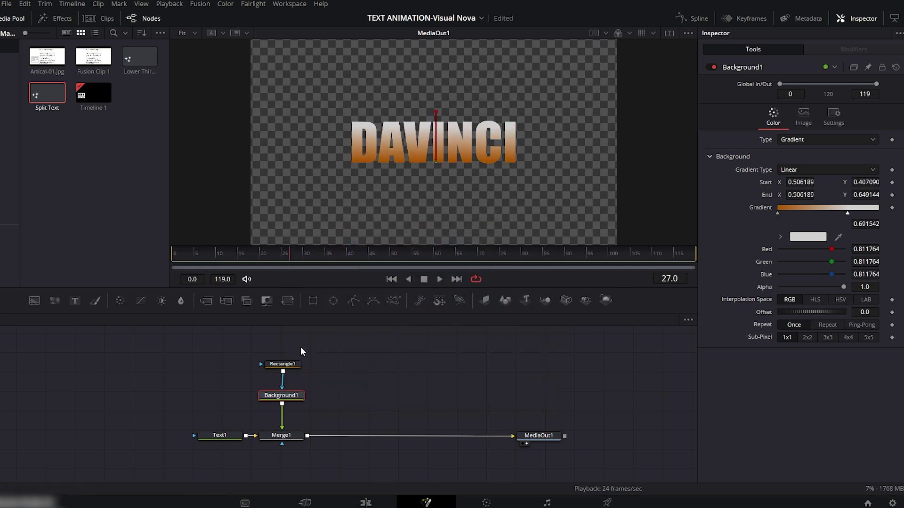
left_click_drag(301, 347, 207, 443)
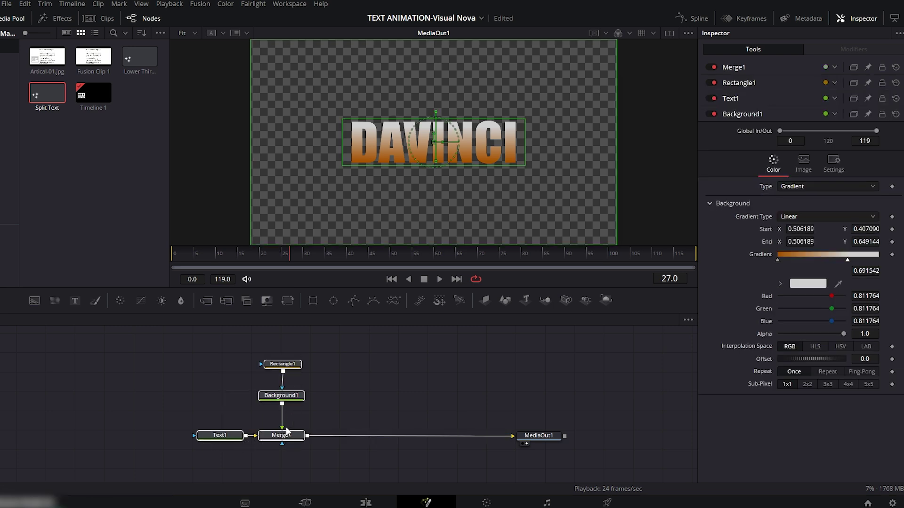
- Duplicate the four title nodes and merge the copy into the output via Merge2
left_click_drag(284, 440, 158, 441)
key("ctrl+c")
key("ctrl+v")
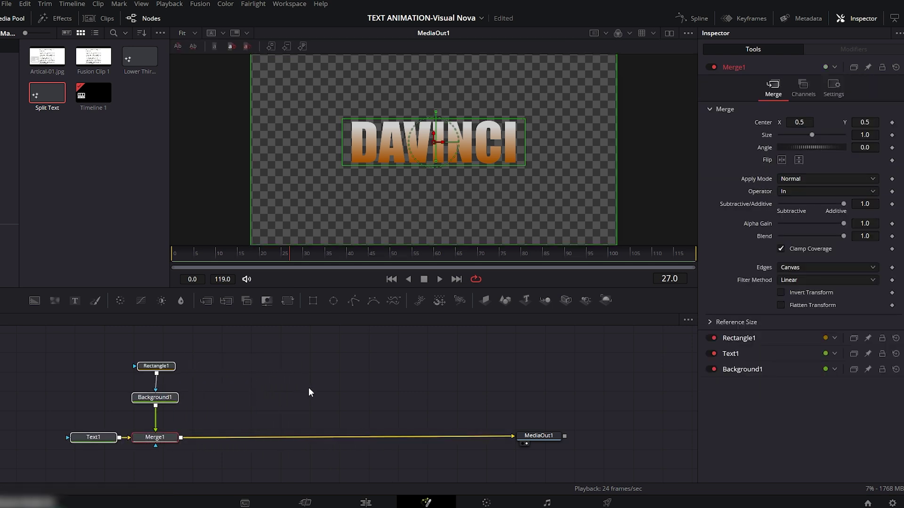
left_click_drag(308, 419, 333, 371)
left_click_drag(358, 416, 181, 439)
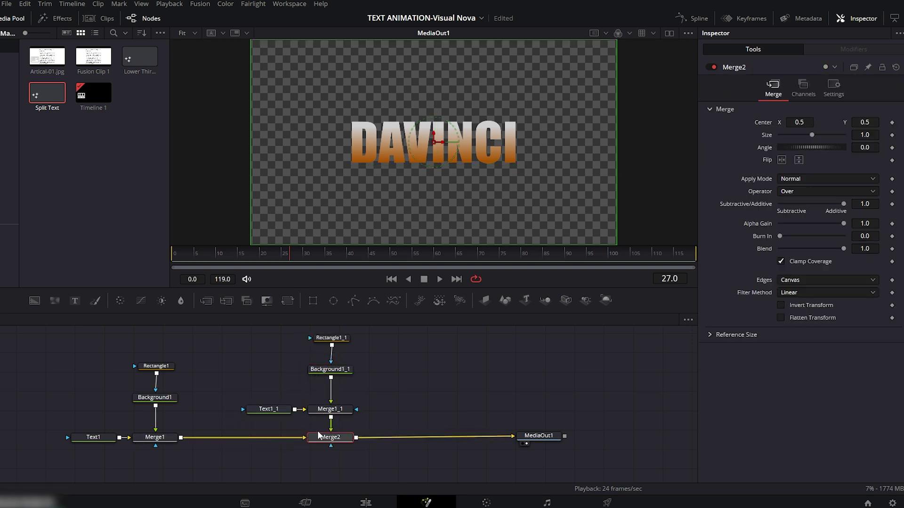
- Retype Text1_1 to RESOLVE and move it and Rectangle1_1 below DAVINCI
left_click(275, 410)
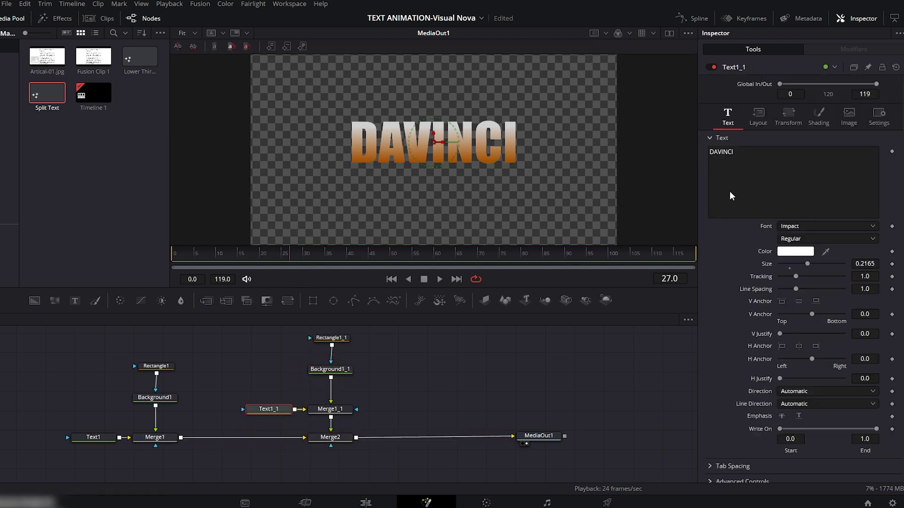
triple_click(775, 155)
type("RESOLVE")
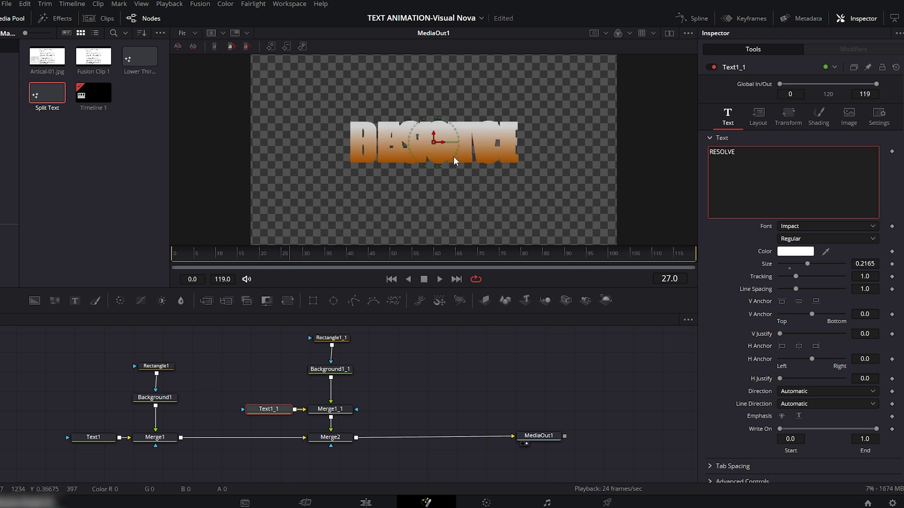
left_click_drag(434, 141, 434, 187)
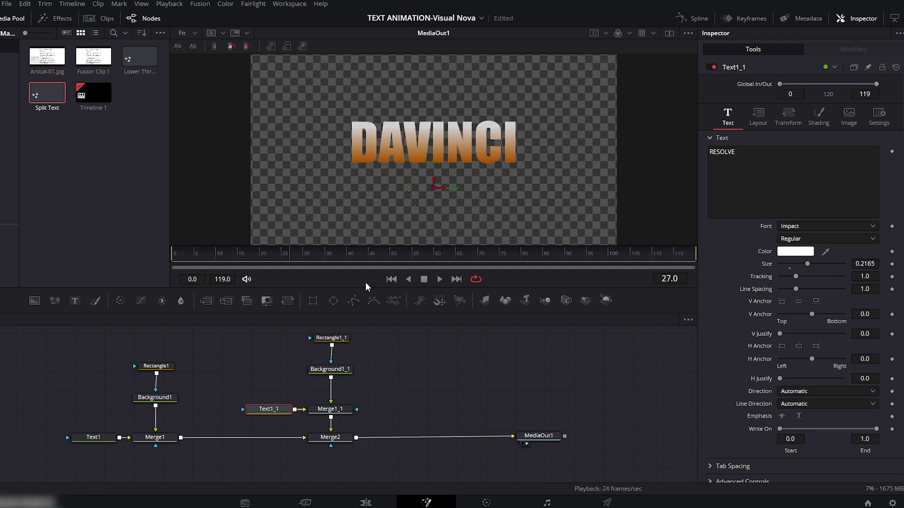
left_click(331, 338)
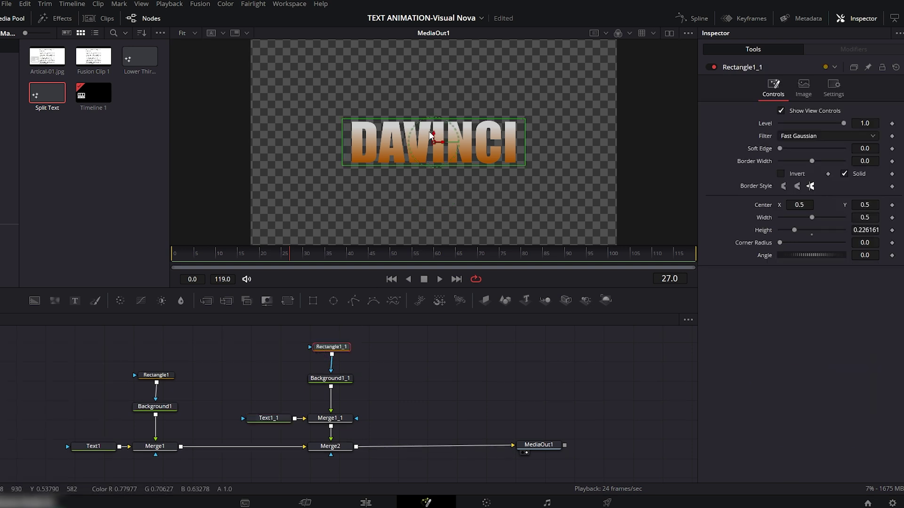
left_click_drag(434, 142, 436, 176)
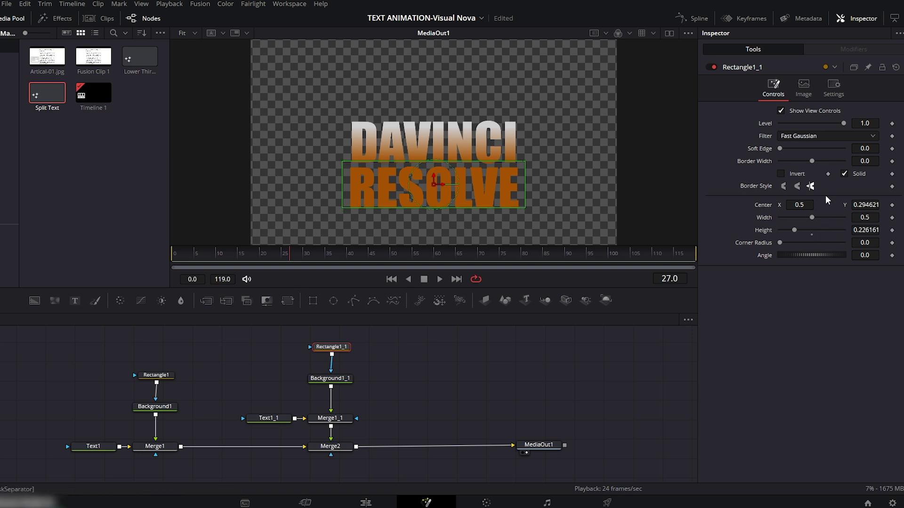
- Shrink RESOLVE to 0.1181 size and stretch Background1_1's gradient across it
left_click(275, 420)
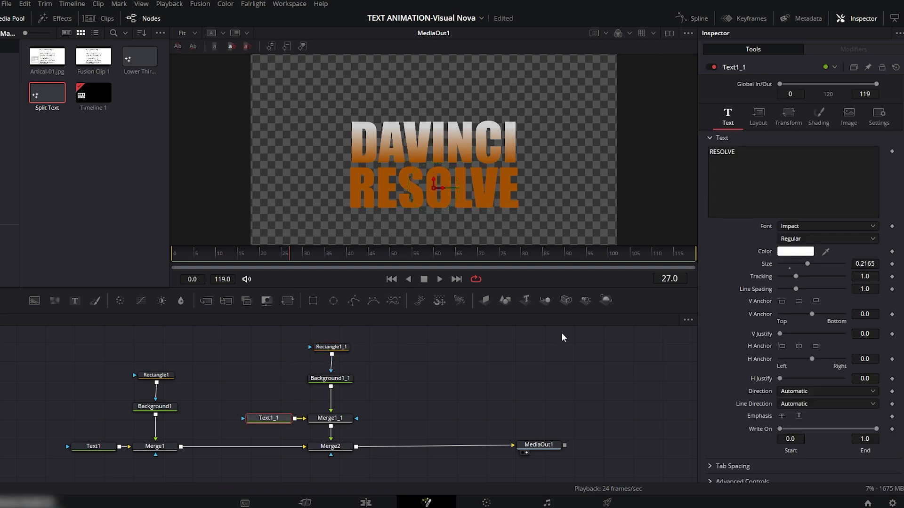
left_click_drag(873, 264, 794, 264)
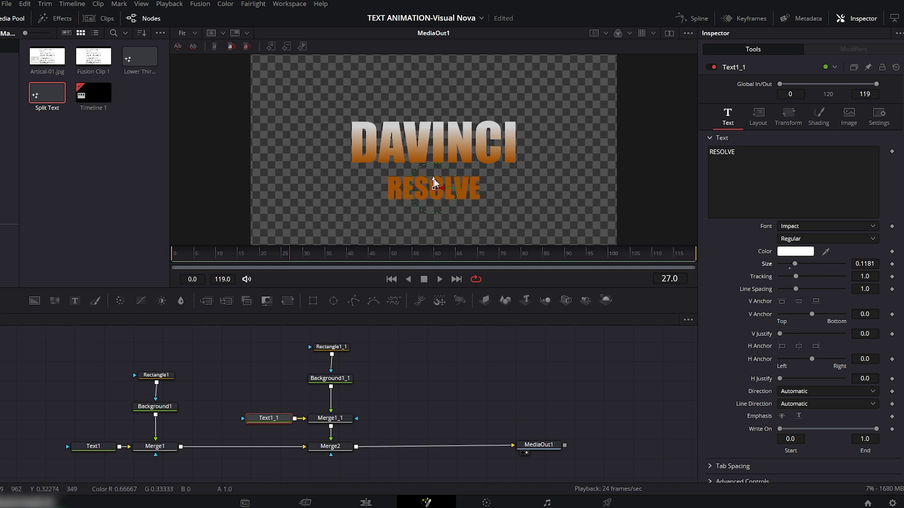
left_click_drag(431, 187, 433, 175)
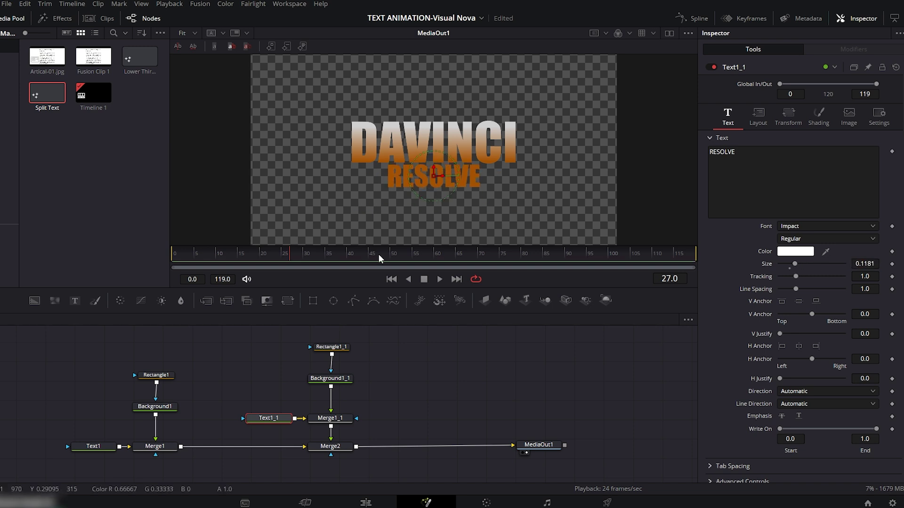
left_click(333, 379)
left_click_drag(439, 108, 433, 199)
left_click(433, 166)
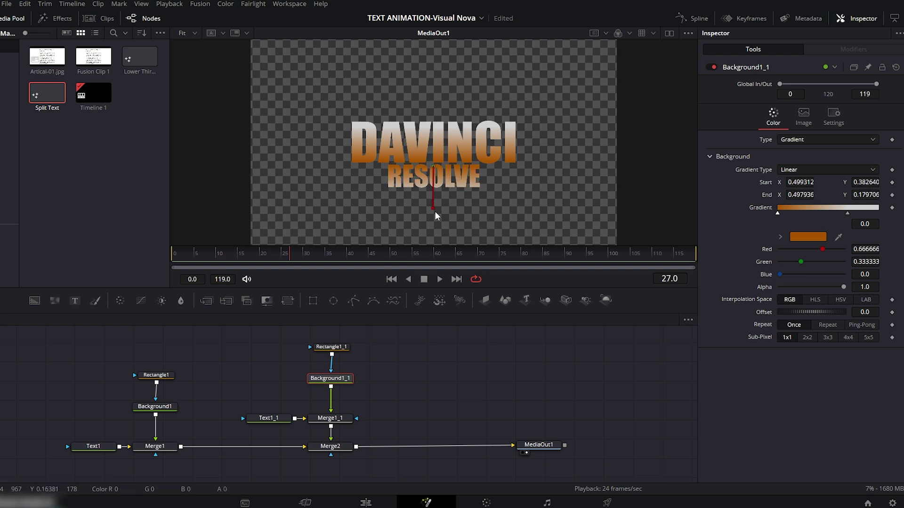
- Keyframe DAVINCI's Center Y low at frame 0, then raise it into view
left_click(96, 449)
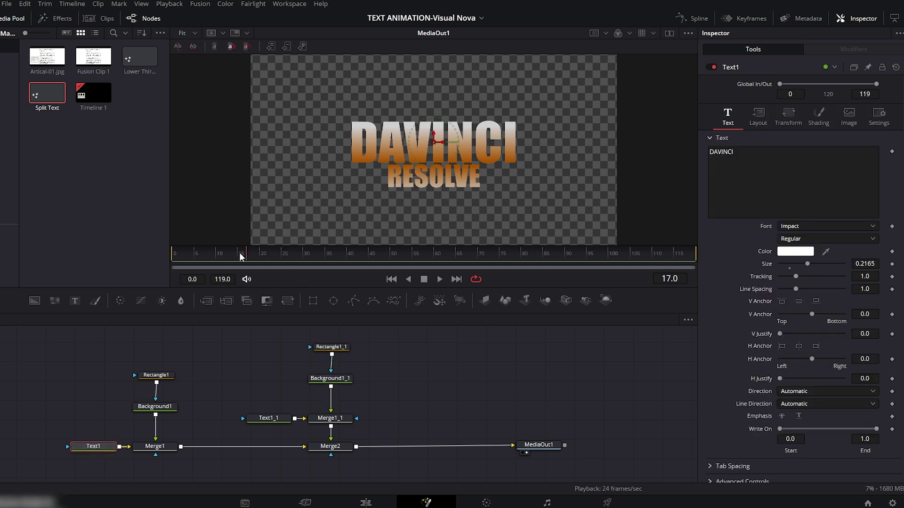
left_click_drag(240, 256, 176, 259)
left_click(757, 116)
left_click_drag(866, 164, 846, 163)
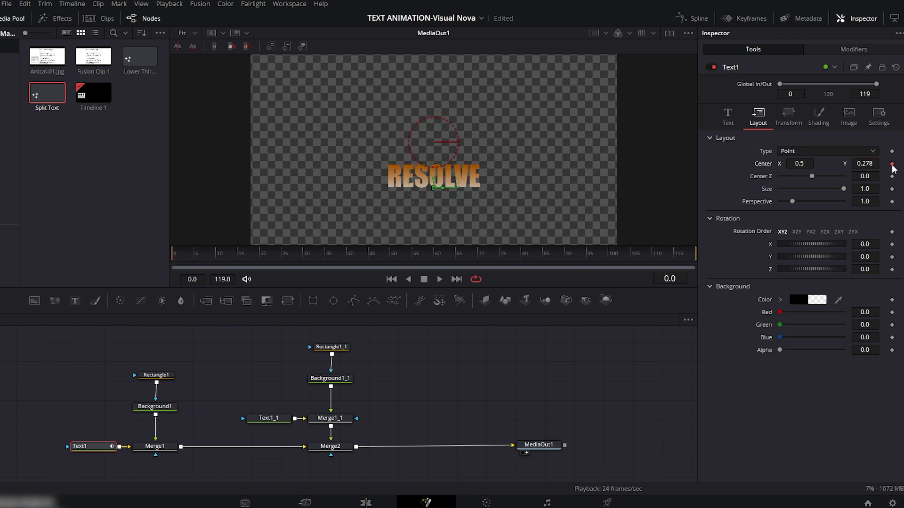
left_click(891, 164)
left_click_drag(866, 164, 889, 163)
- Keyframe RESOLVE's Center Y from 0.466 at frame 50 down to 0.337 at frame 70
left_click(272, 418)
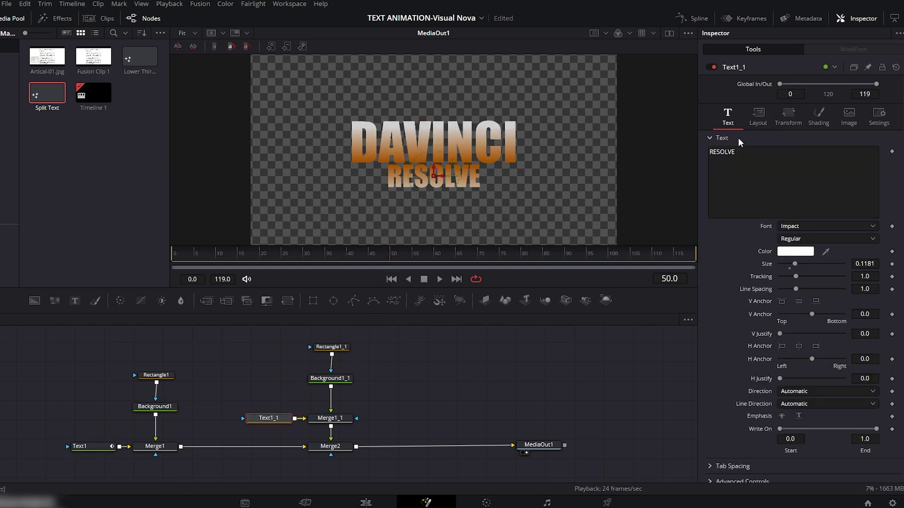
left_click(756, 120)
left_click_drag(856, 161, 890, 161)
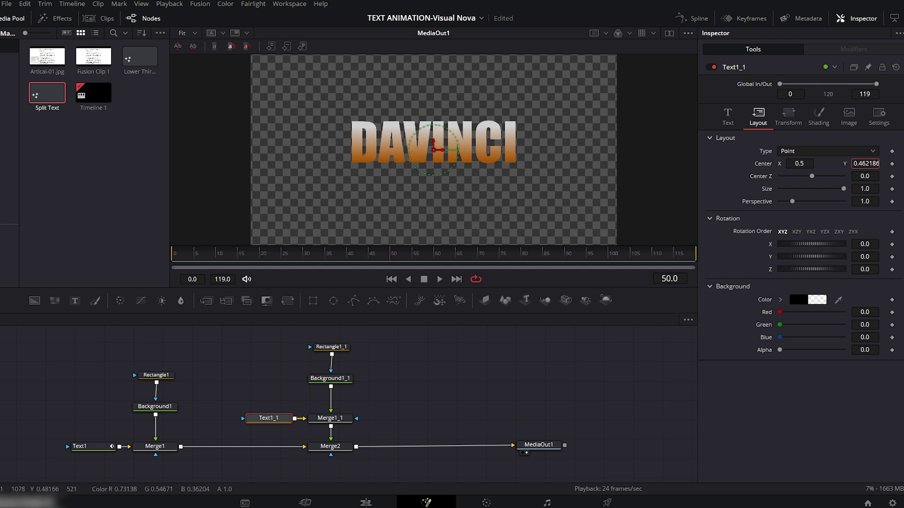
left_click(891, 163)
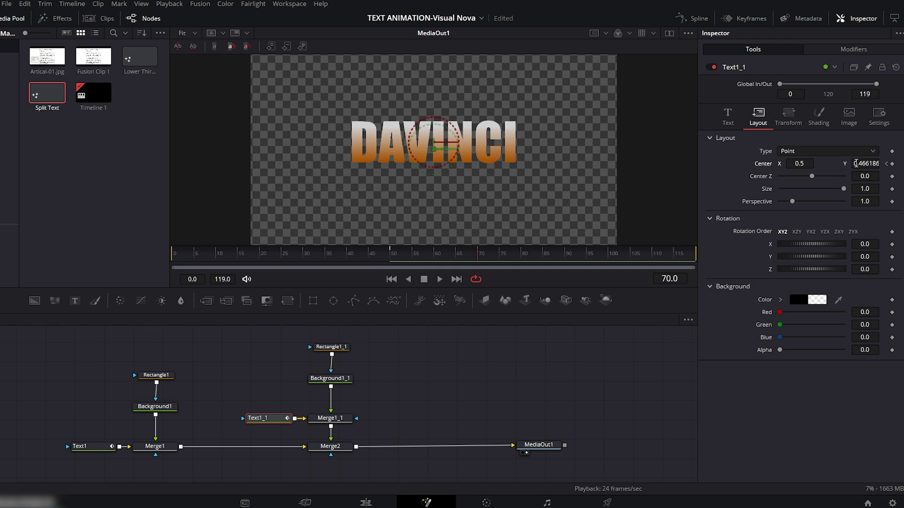
left_click_drag(855, 163, 821, 163)
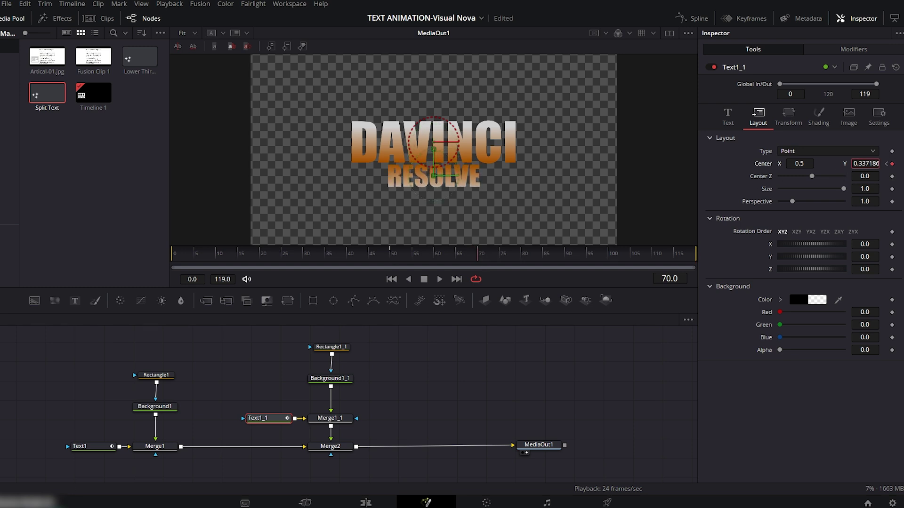
- Play the animation from the first frame to preview it
key("Home")
left_click(439, 279)
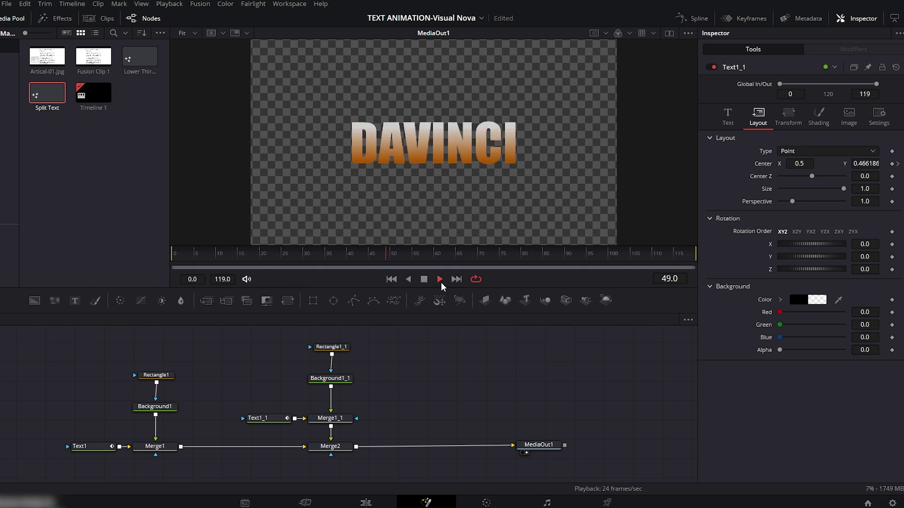
left_click(424, 280)
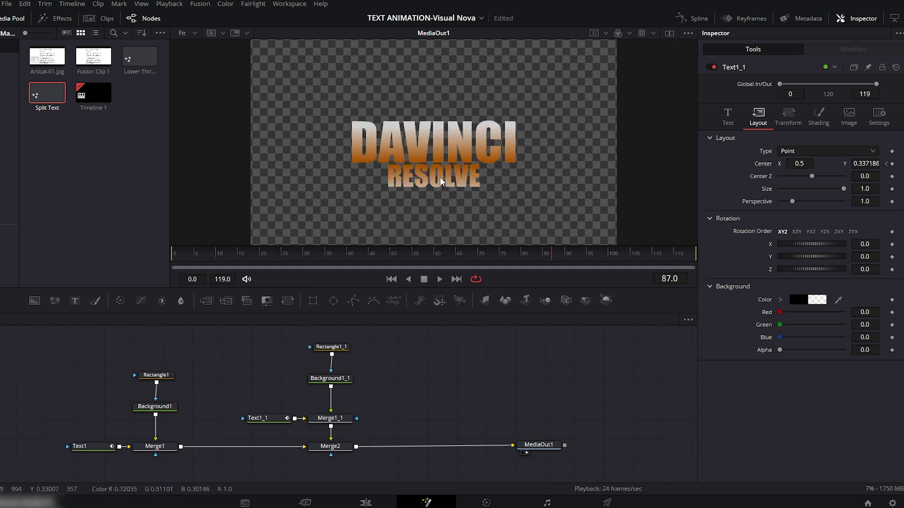
- In the Spline editor, smooth and ease DAVINCI's position keyframes, then show RESOLVE's curve
left_click(696, 18)
left_click(90, 446)
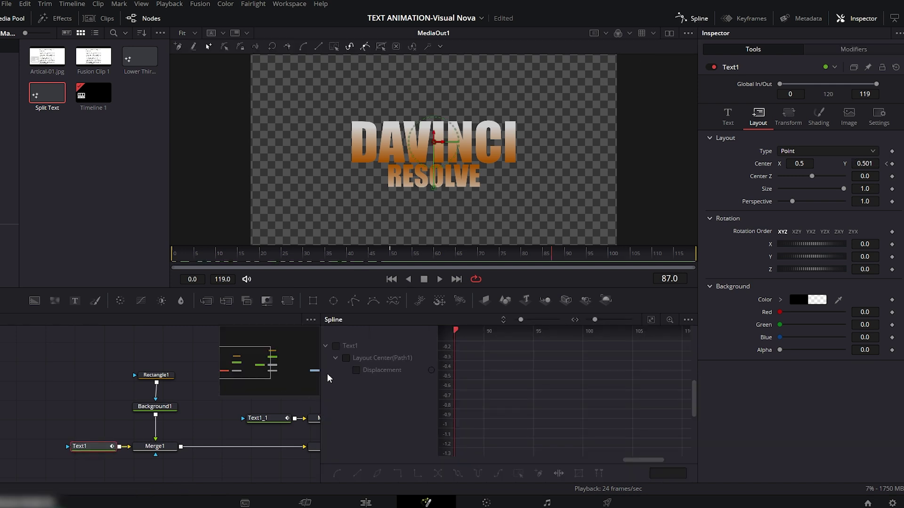
left_click(336, 346)
left_click(653, 321)
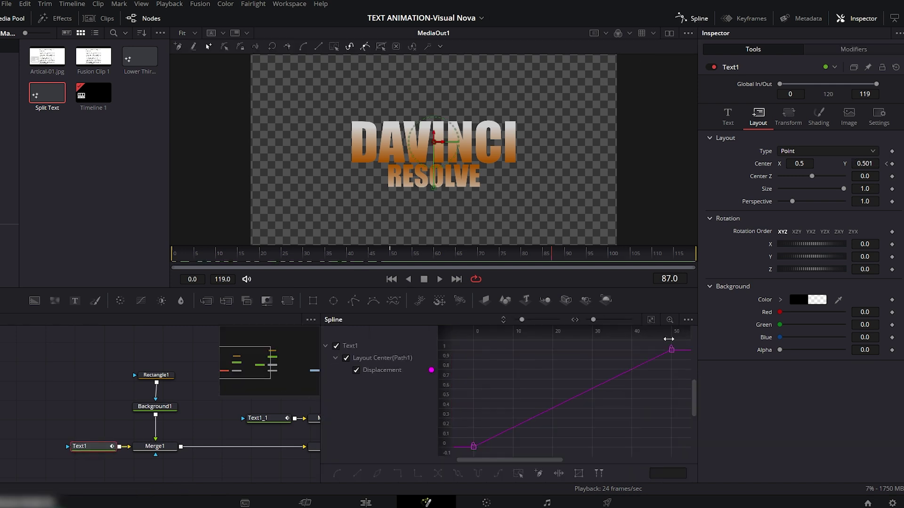
left_click_drag(680, 343, 464, 460)
key("shift+s")
left_click_drag(605, 352, 511, 353)
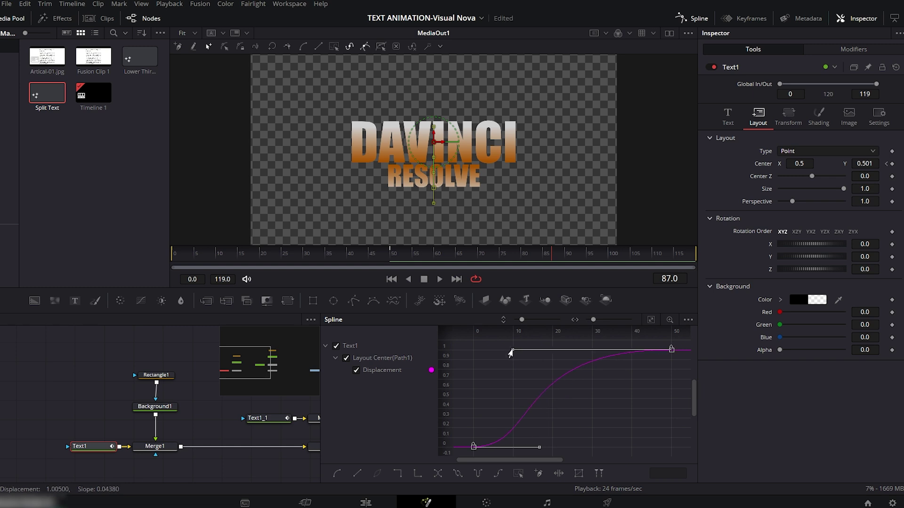
left_click_drag(539, 447, 520, 429)
left_click(267, 419)
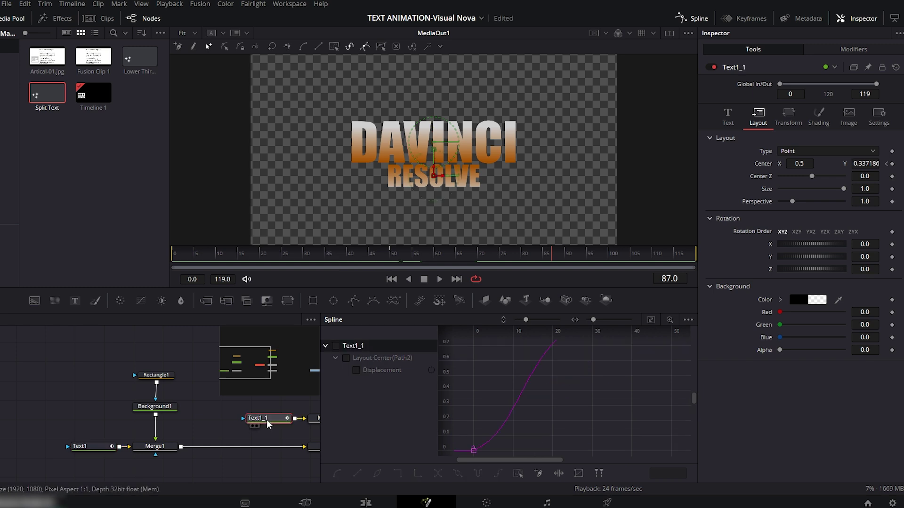
left_click(336, 346)
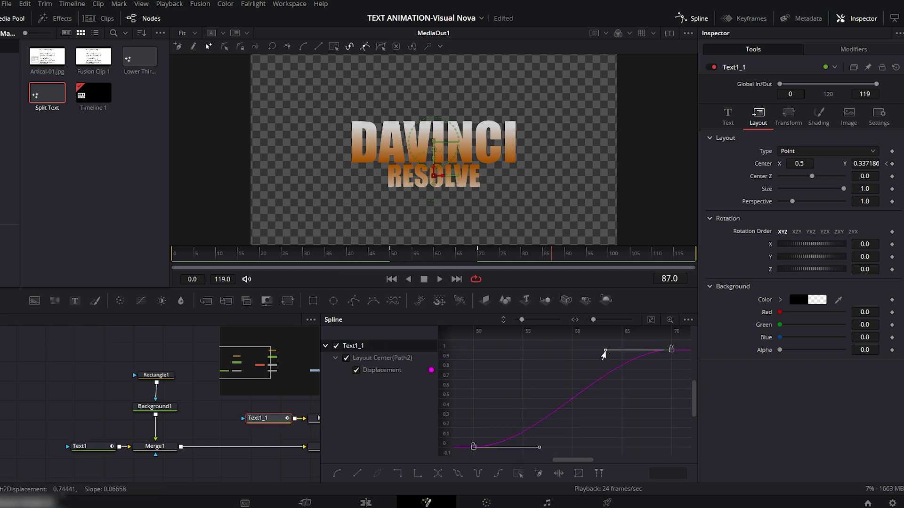